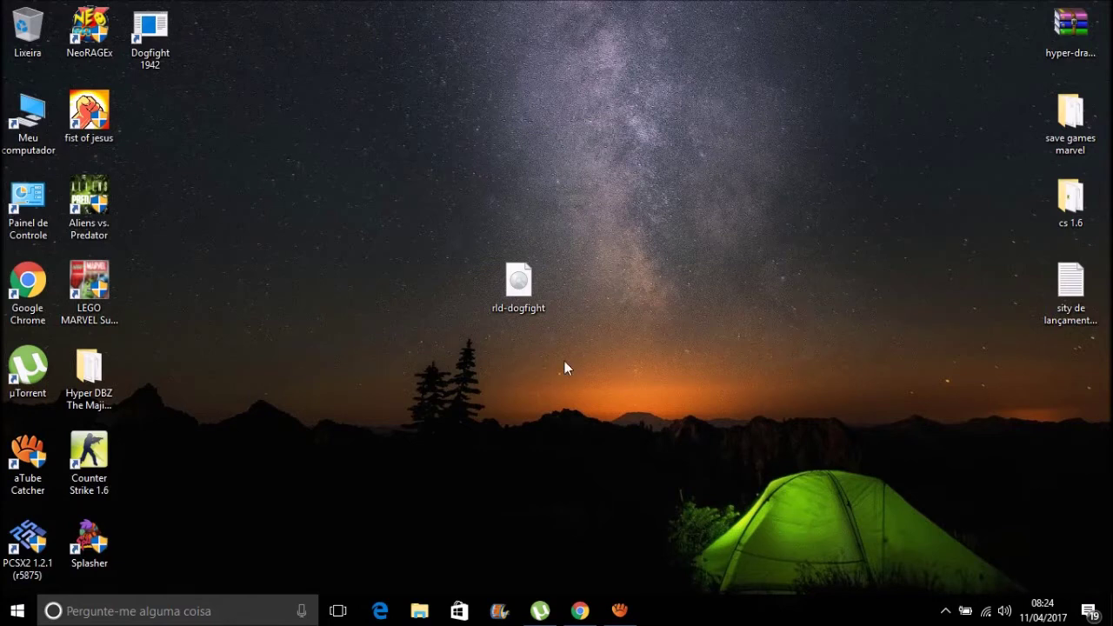
left_click_drag(601, 369, 414, 205)
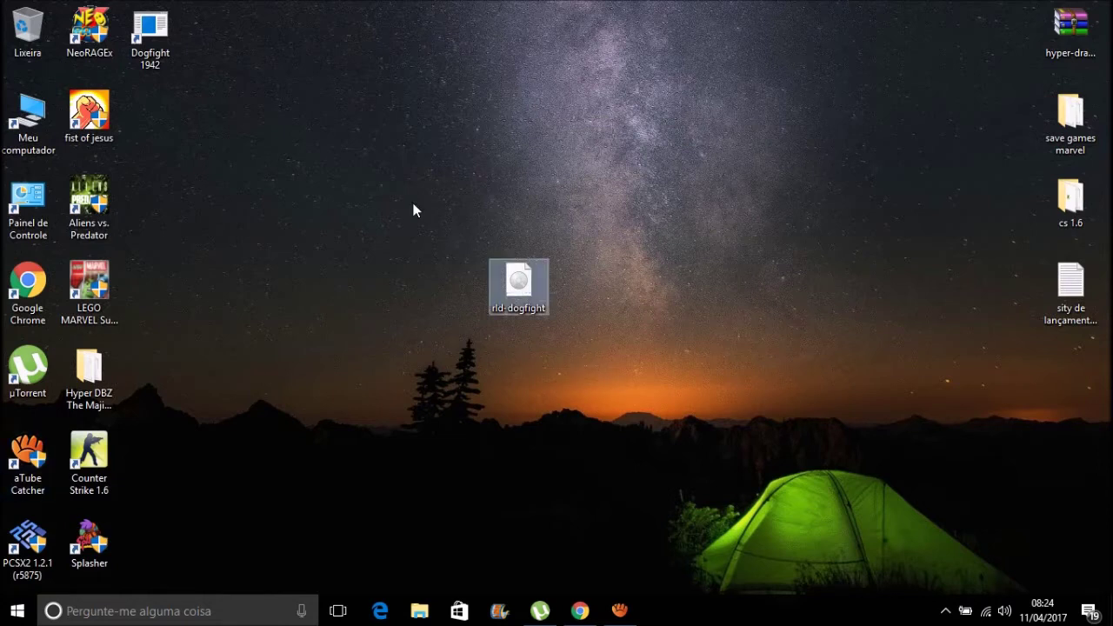
left_click(537, 369)
left_click_drag(589, 343, 546, 349)
left_click_drag(606, 375, 623, 392)
left_click(621, 393)
left_click_drag(481, 251, 407, 261)
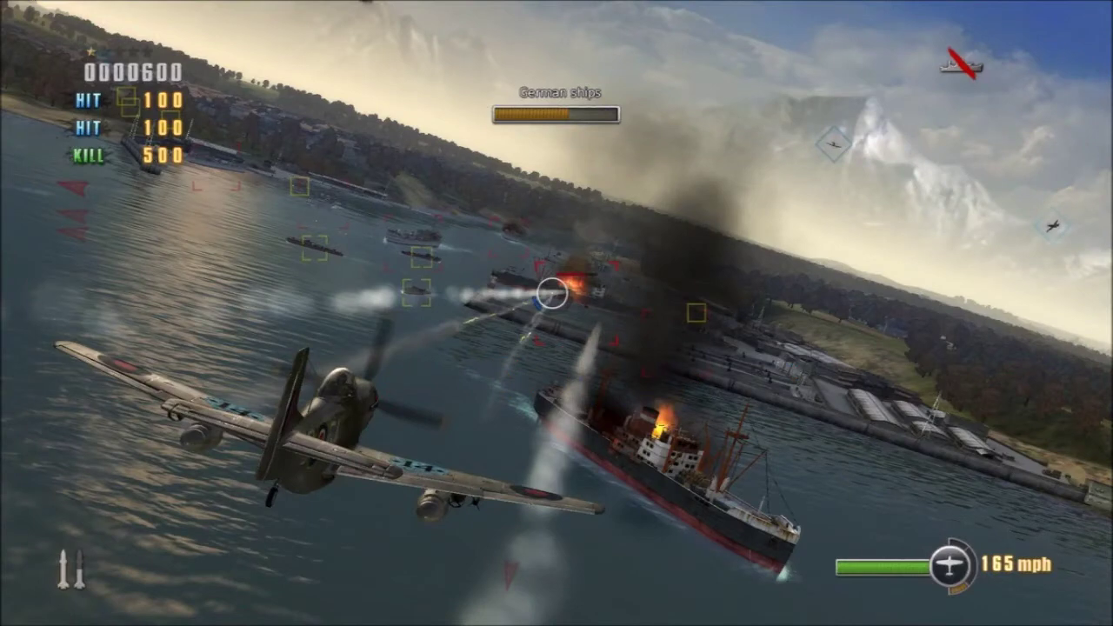
left_click_drag(551, 360, 368, 166)
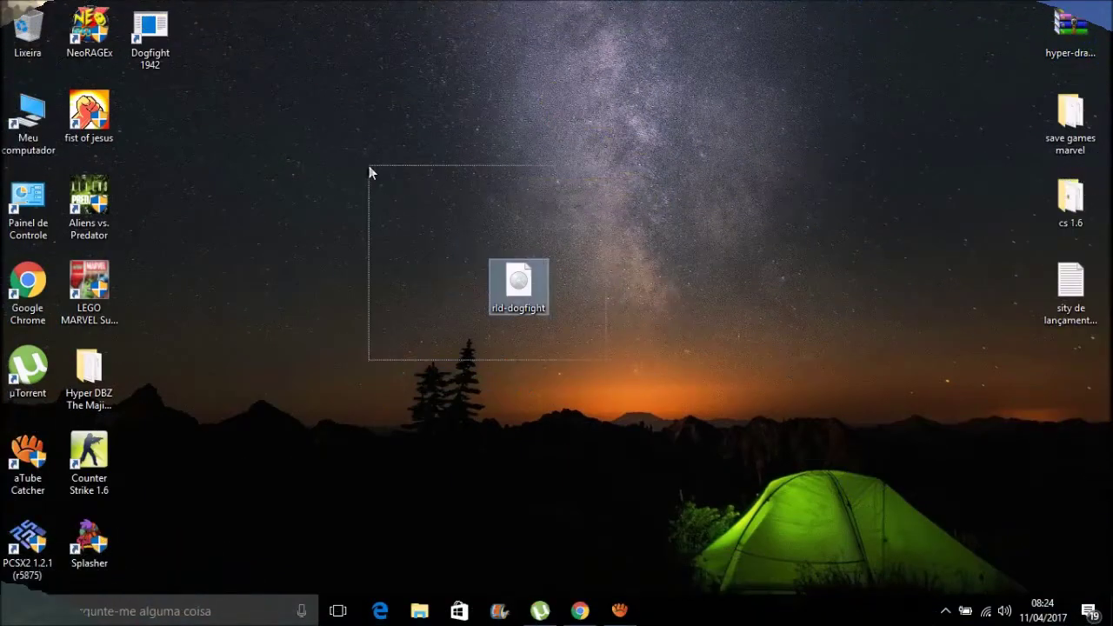
left_click(369, 166)
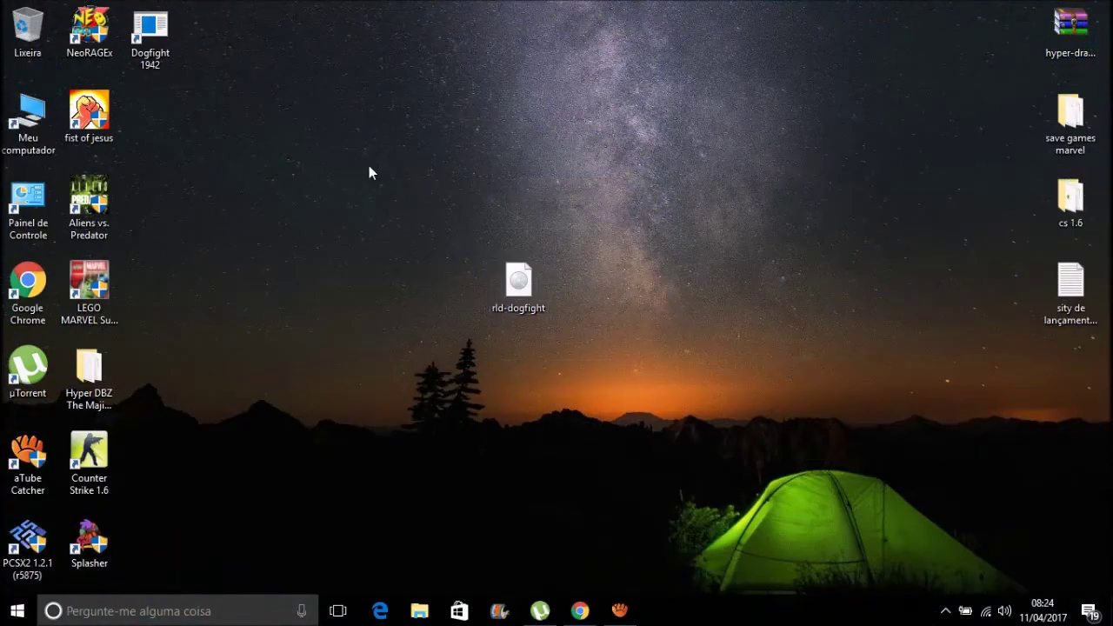
left_click_drag(633, 410, 353, 102)
left_click(353, 102)
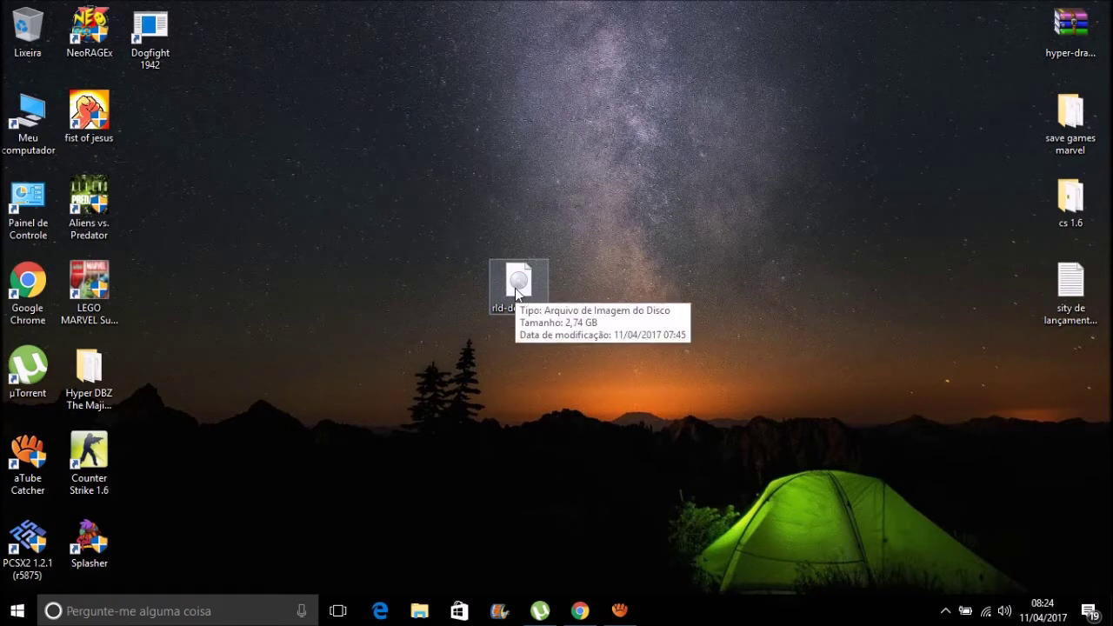
left_click_drag(628, 500, 389, 53)
left_click(575, 385)
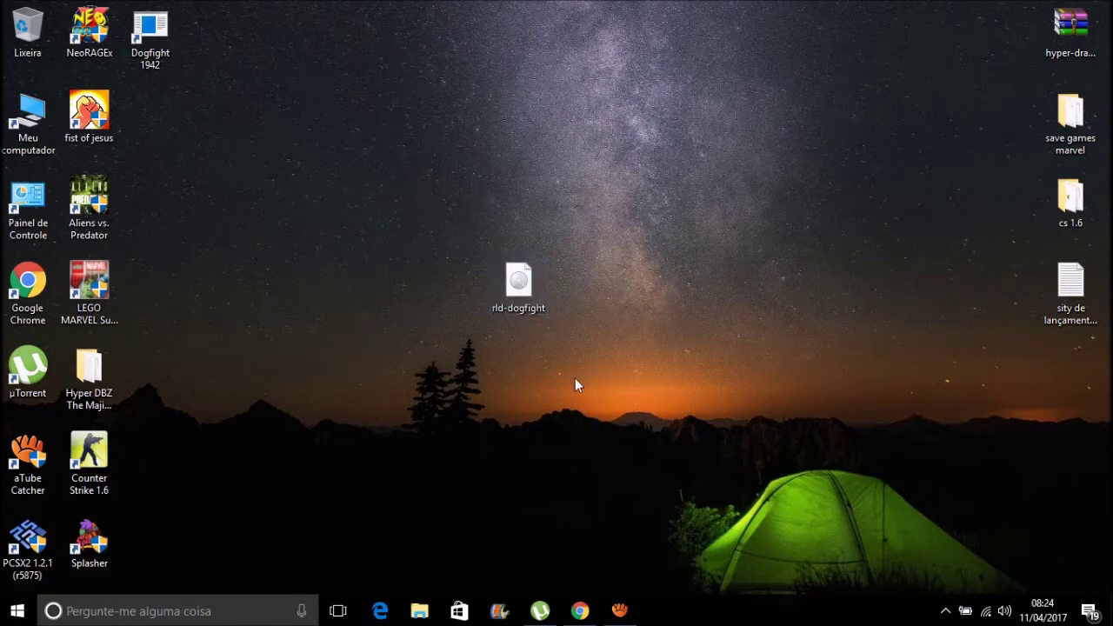
left_click(498, 289)
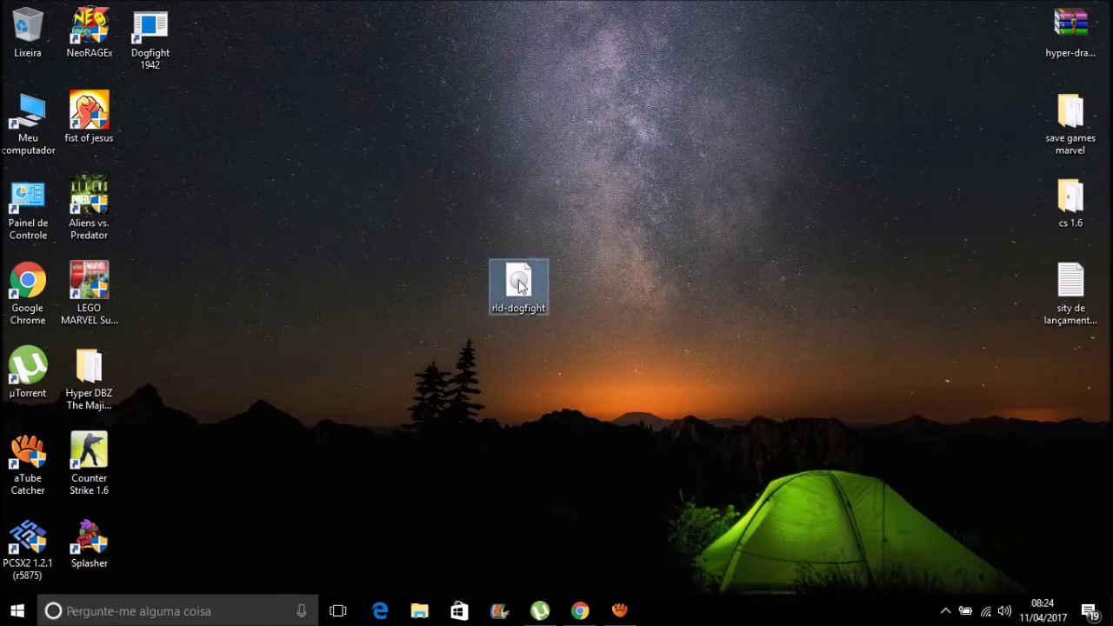
left_click(596, 424)
left_click_drag(728, 399, 526, 291)
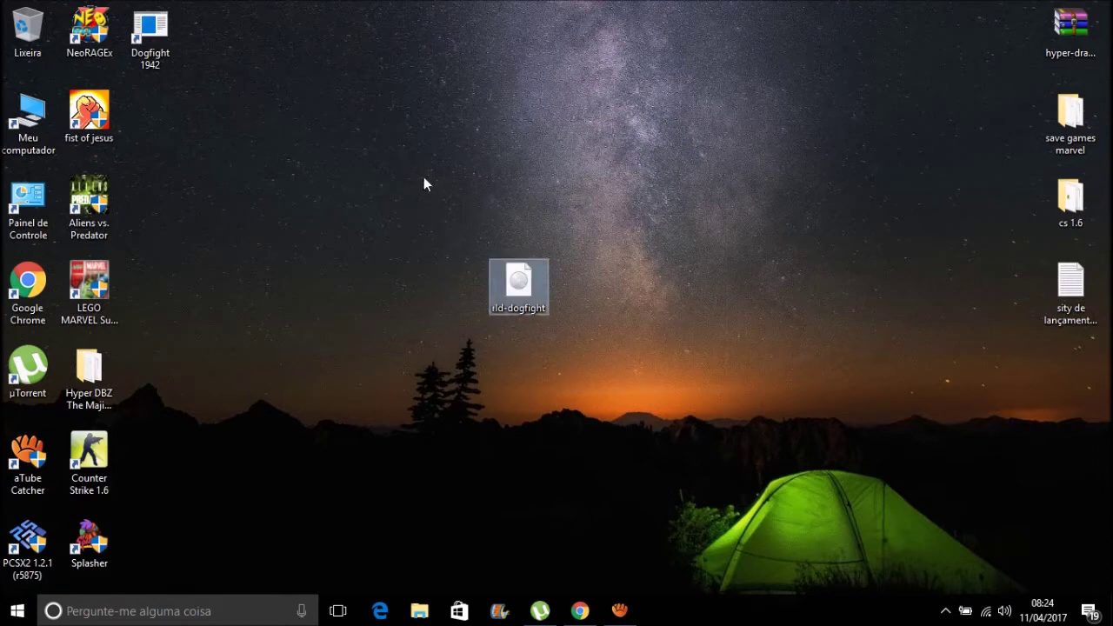
left_click(667, 456)
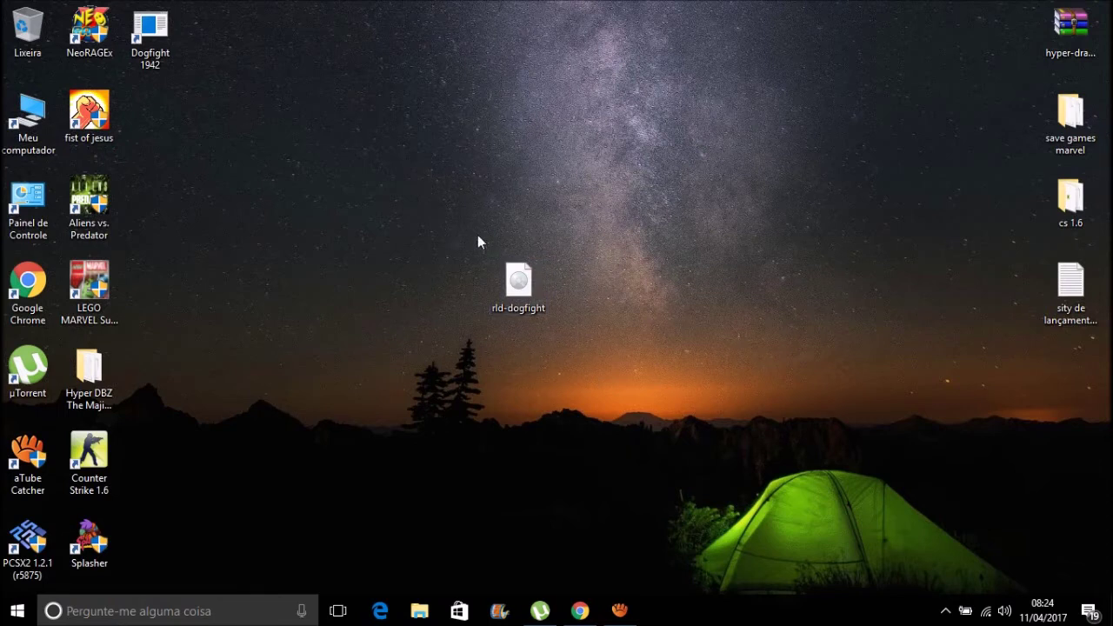
left_click_drag(389, 214, 610, 346)
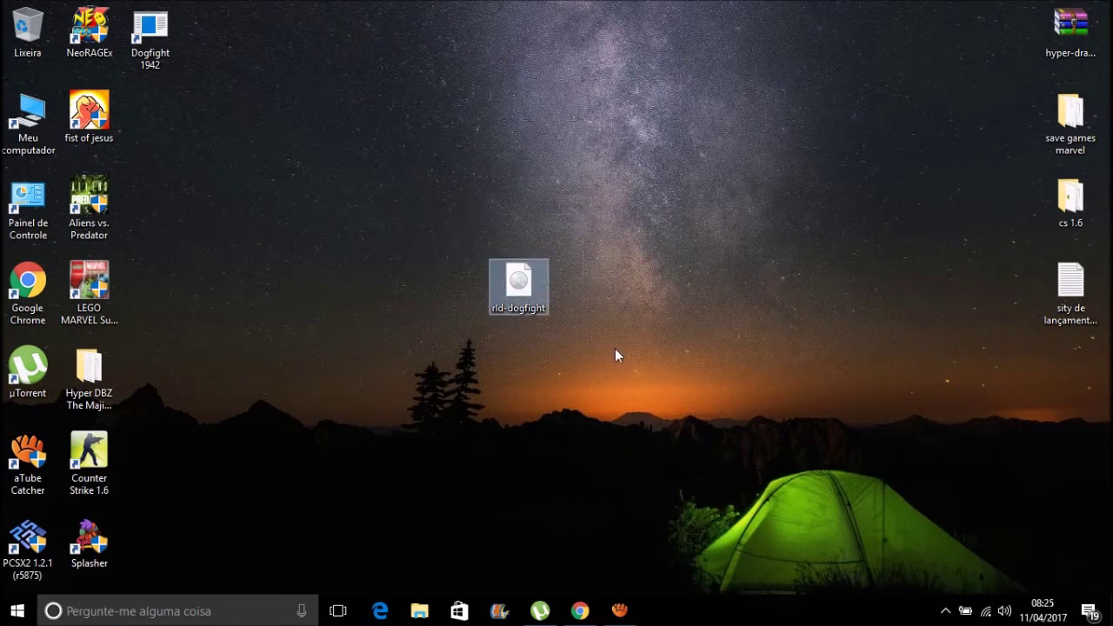
left_click(615, 349)
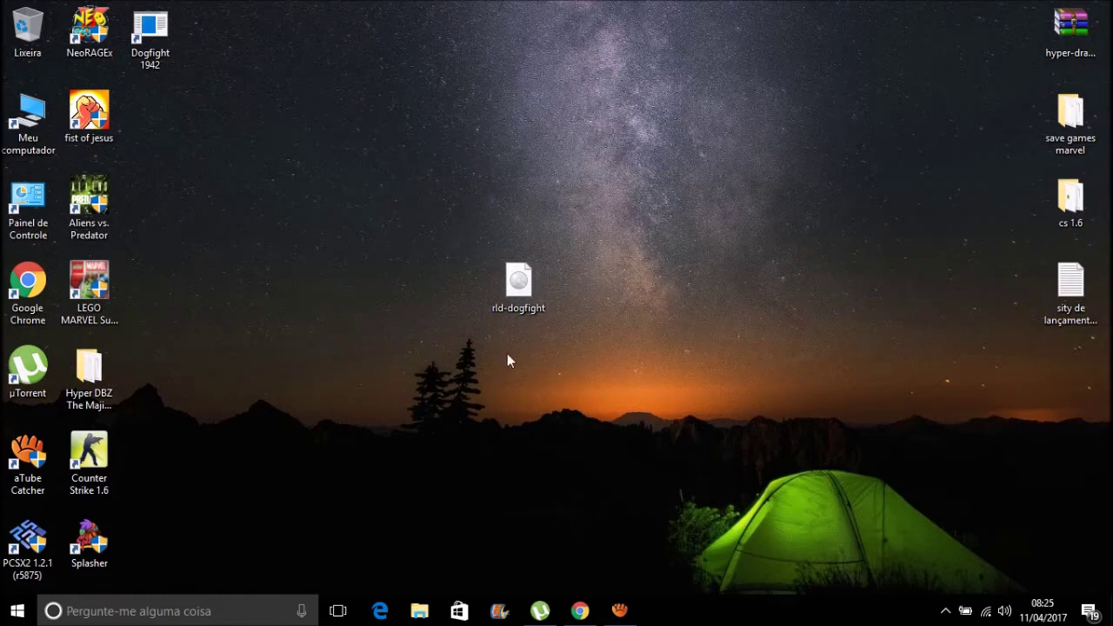
left_click_drag(507, 353, 520, 305)
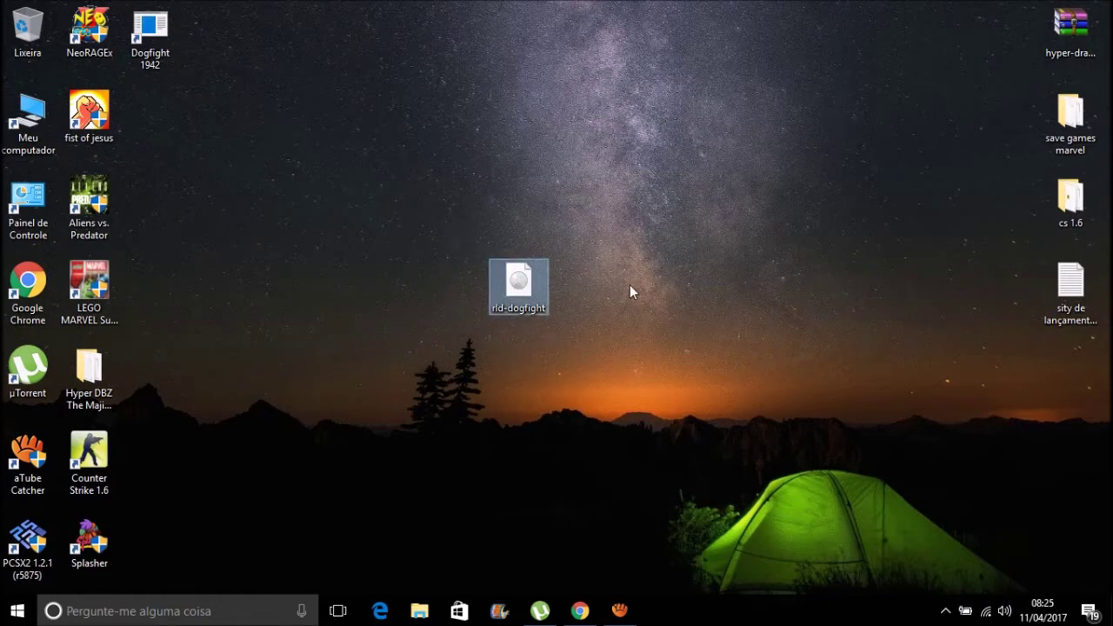
Mount the rld-dogfight disc image from the desktop as a virtual DVD drive and show its contents.
mouse_move(539, 291)
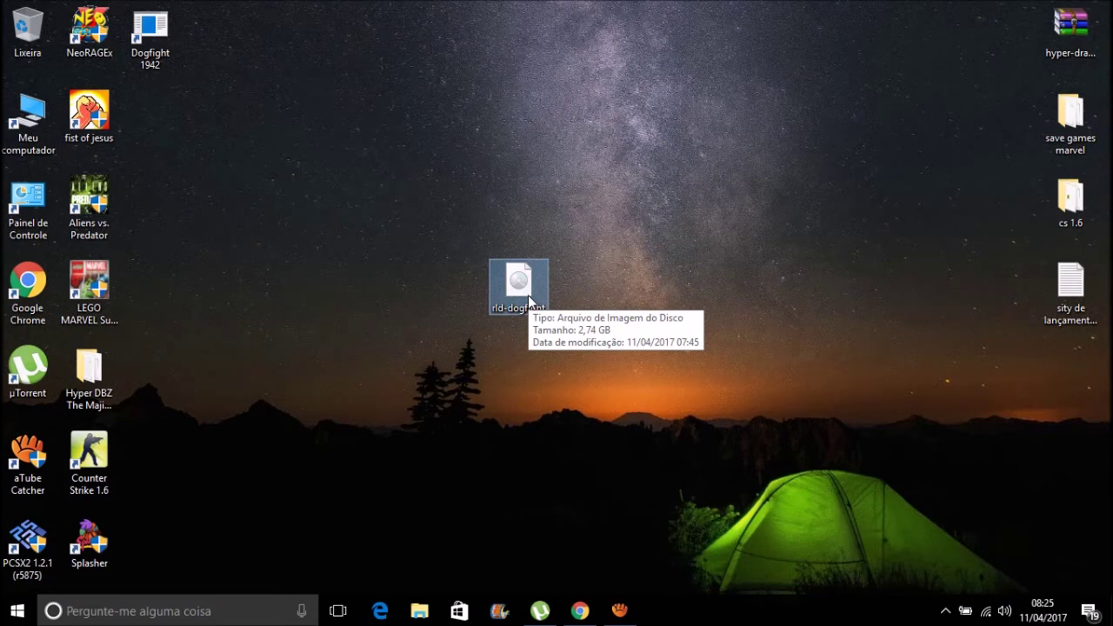
right_click(527, 295)
left_click(371, 328)
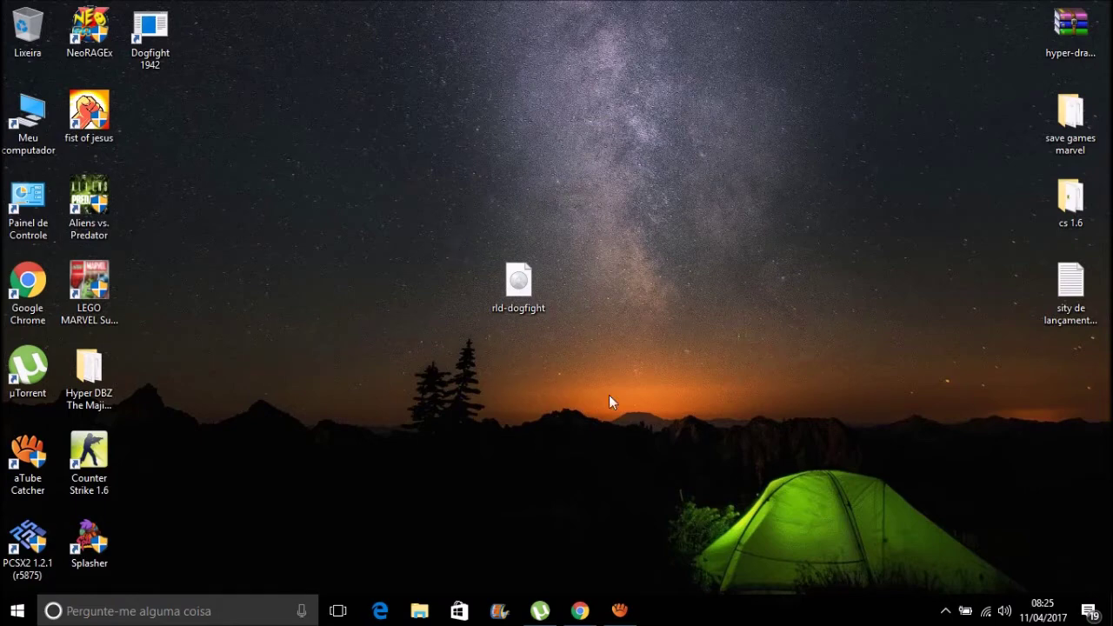
left_click(518, 285)
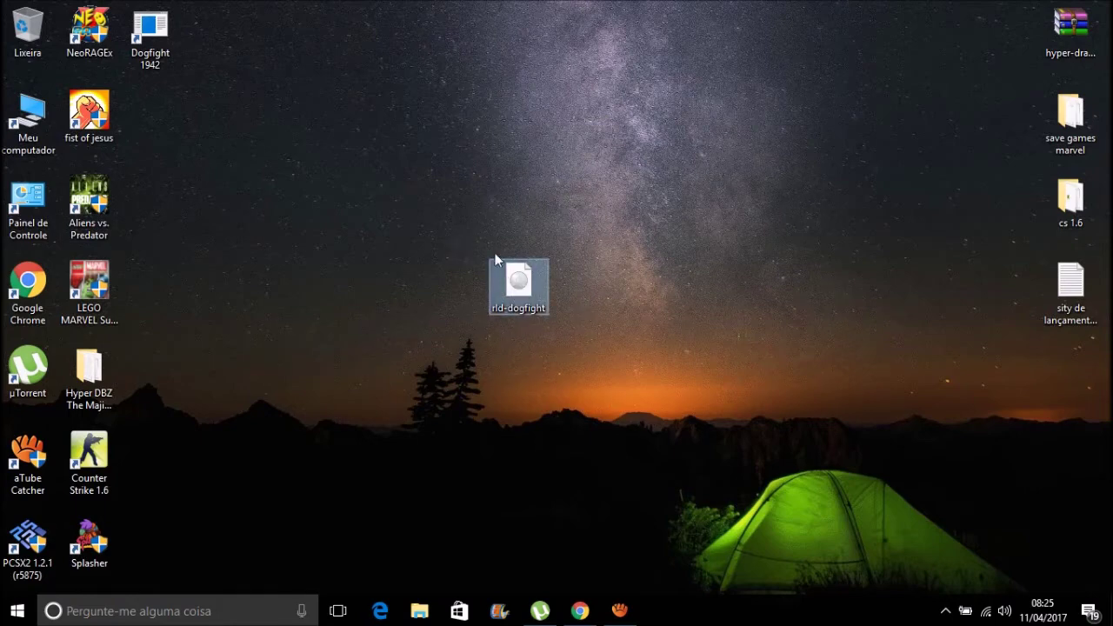
right_click(518, 286)
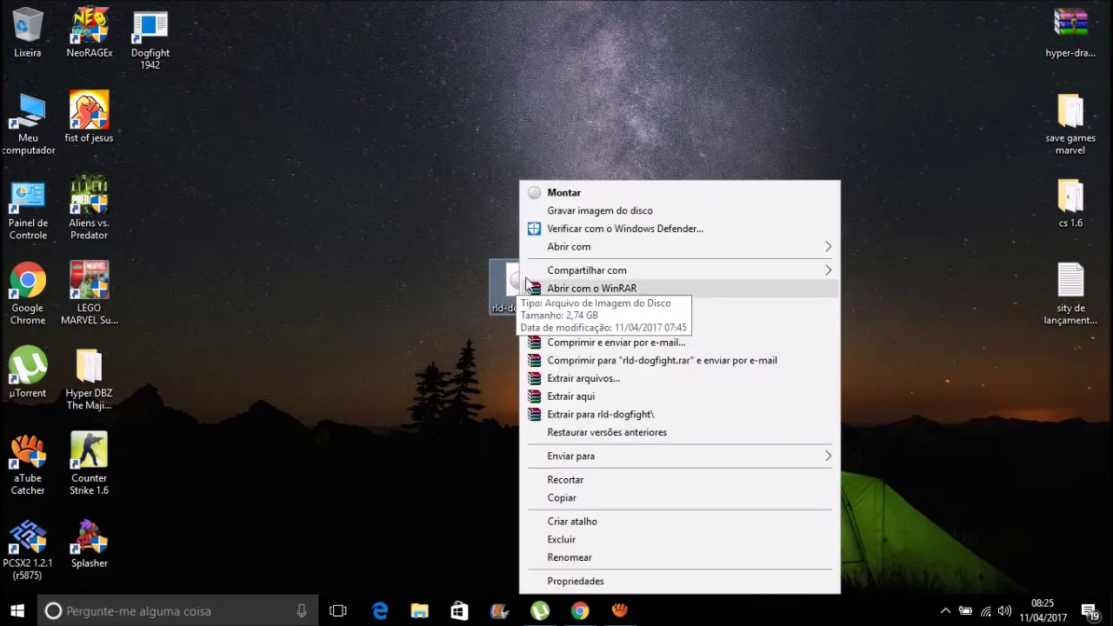
left_click(495, 291)
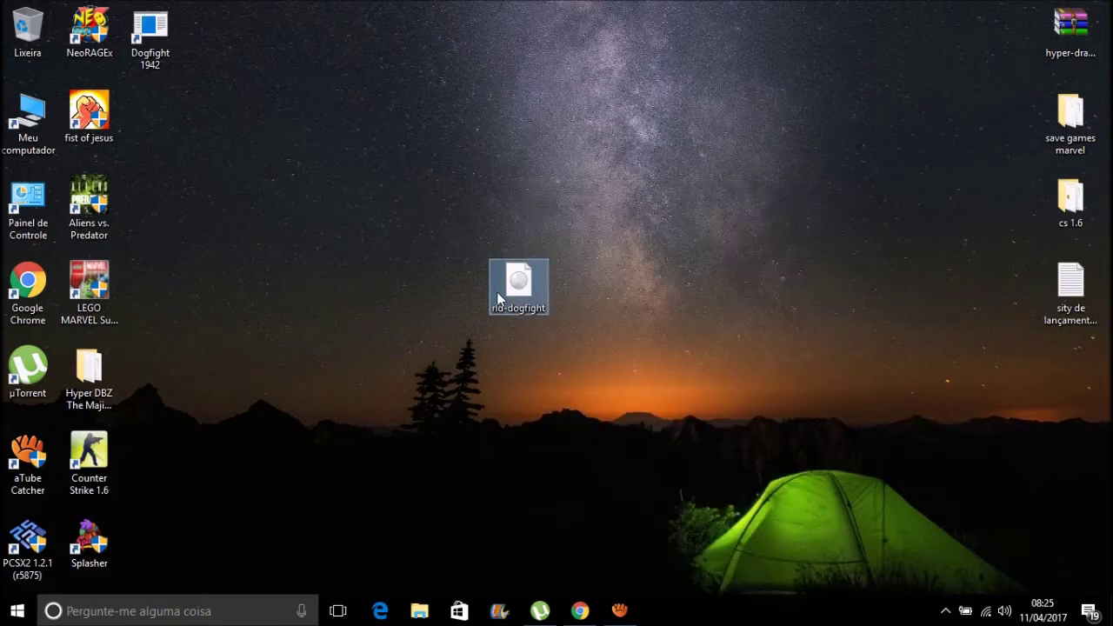
double_click(521, 301)
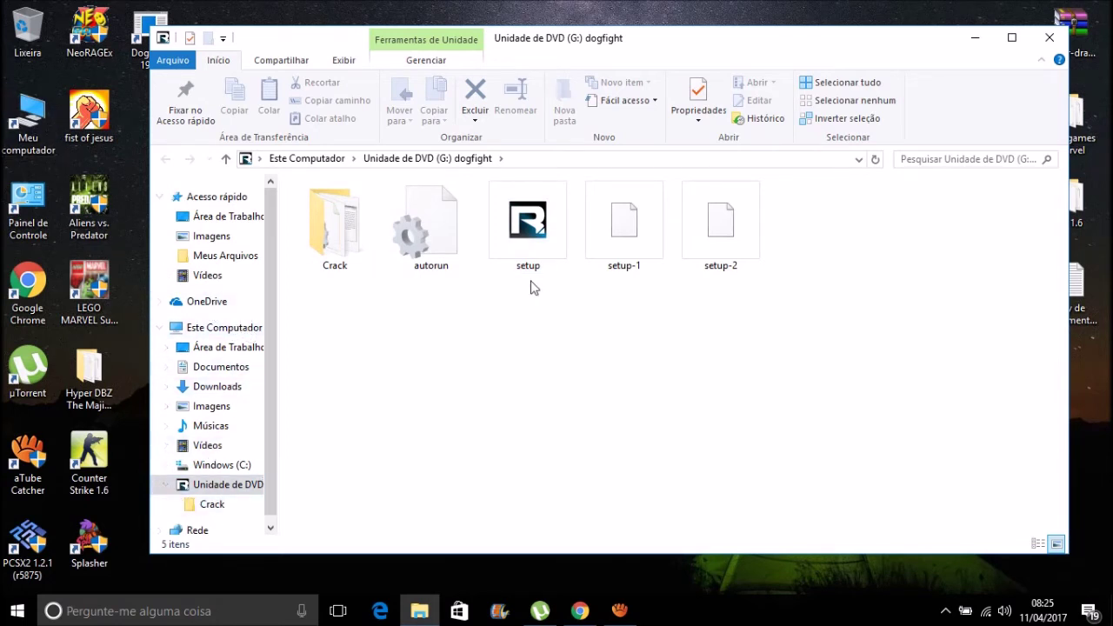
left_click(515, 249)
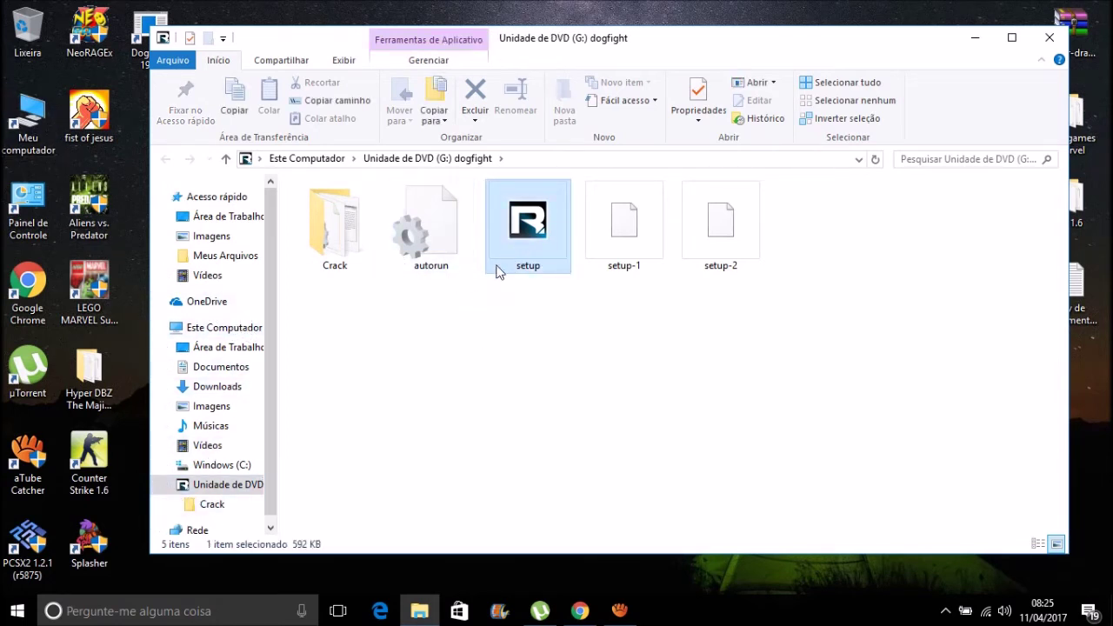
right_click(521, 249)
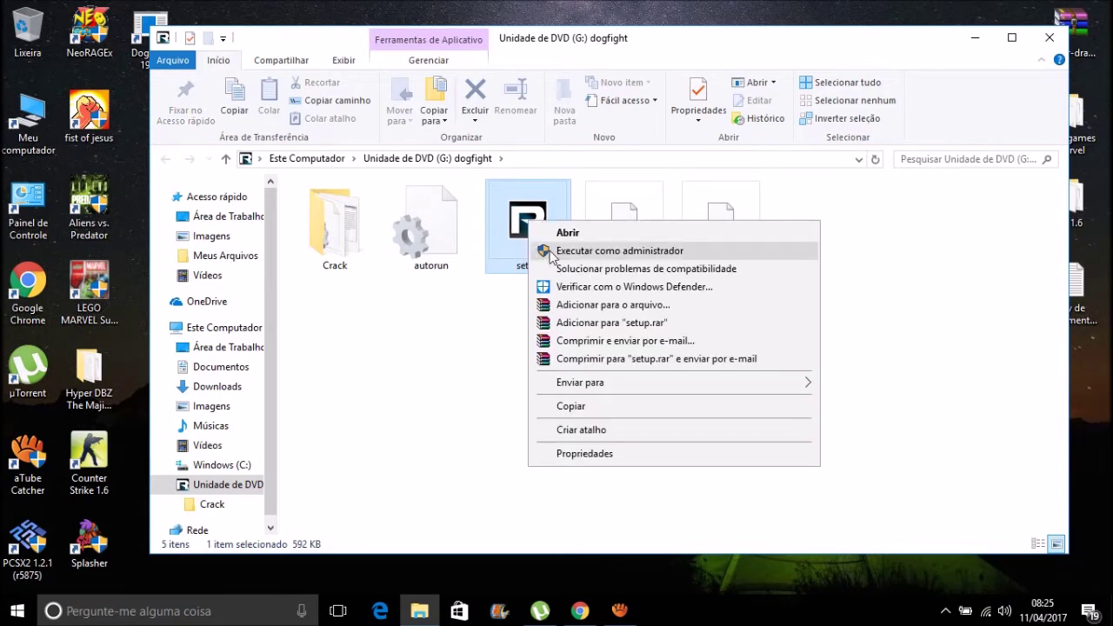
left_click(549, 251)
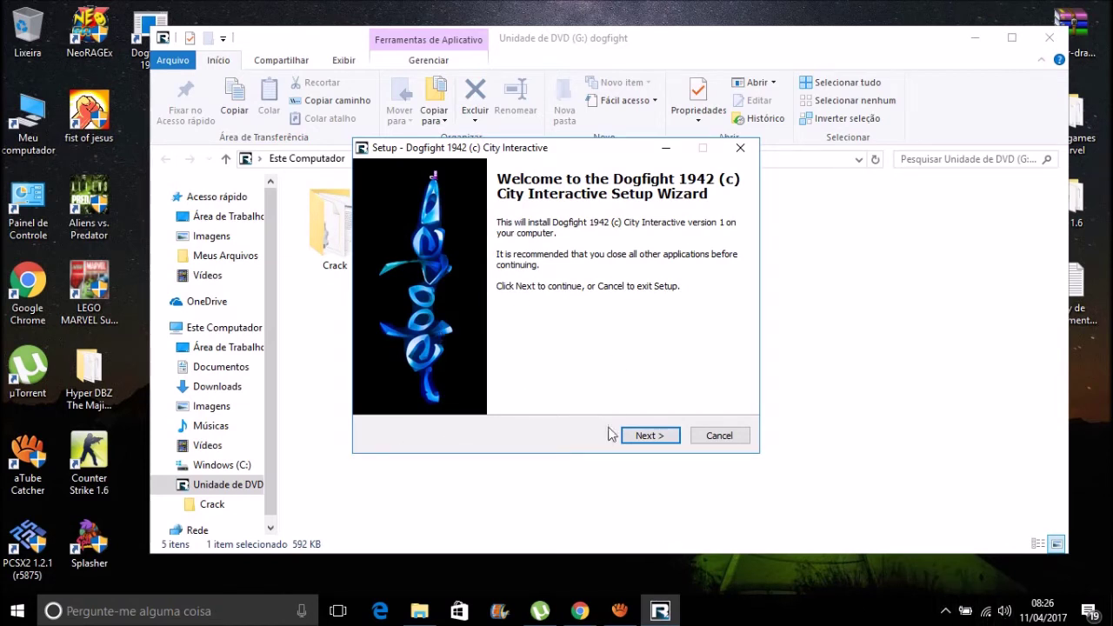
left_click(646, 438)
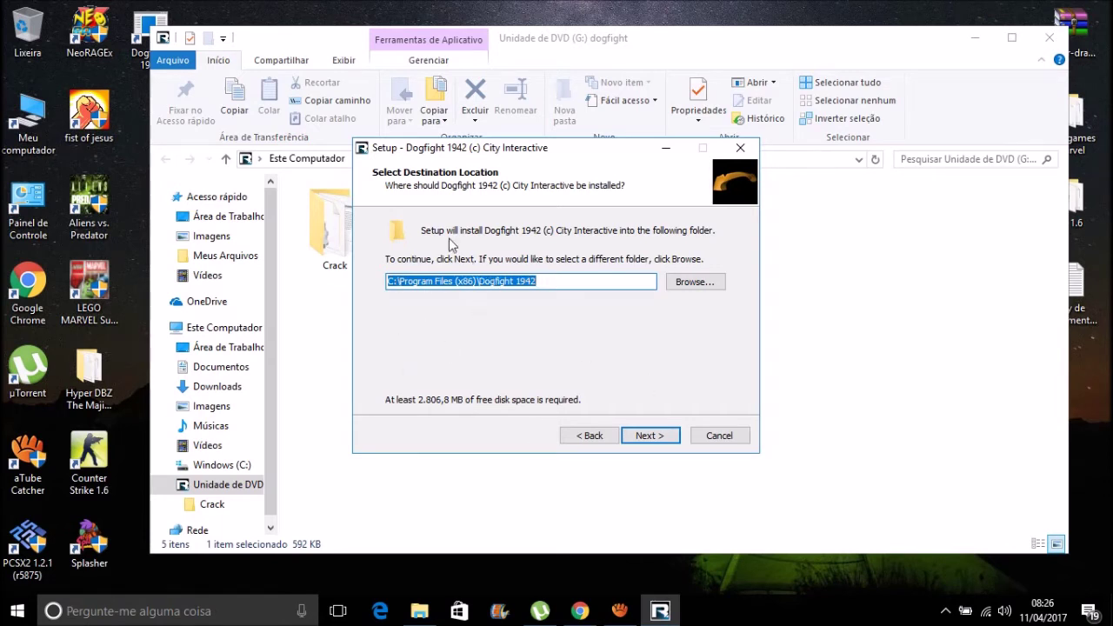
left_click(648, 437)
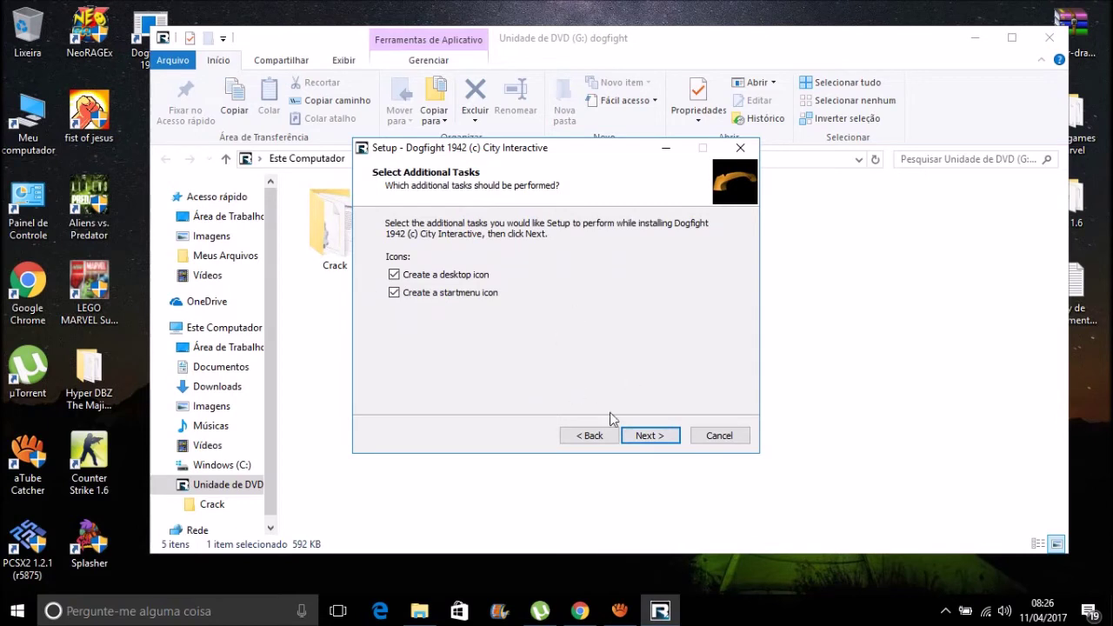
left_click(646, 435)
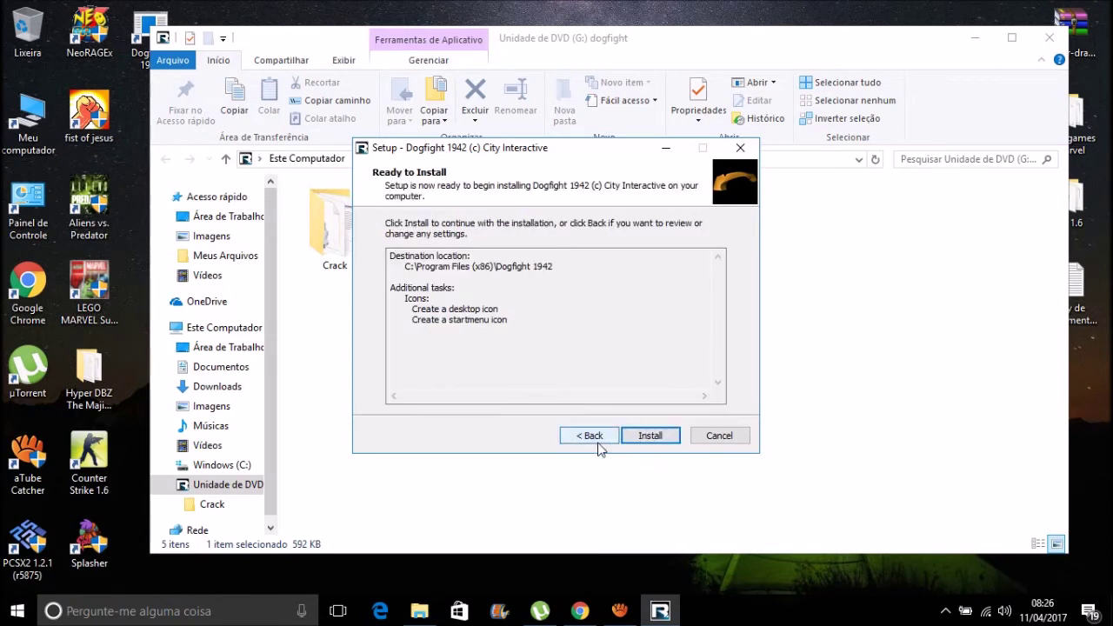
left_click(652, 442)
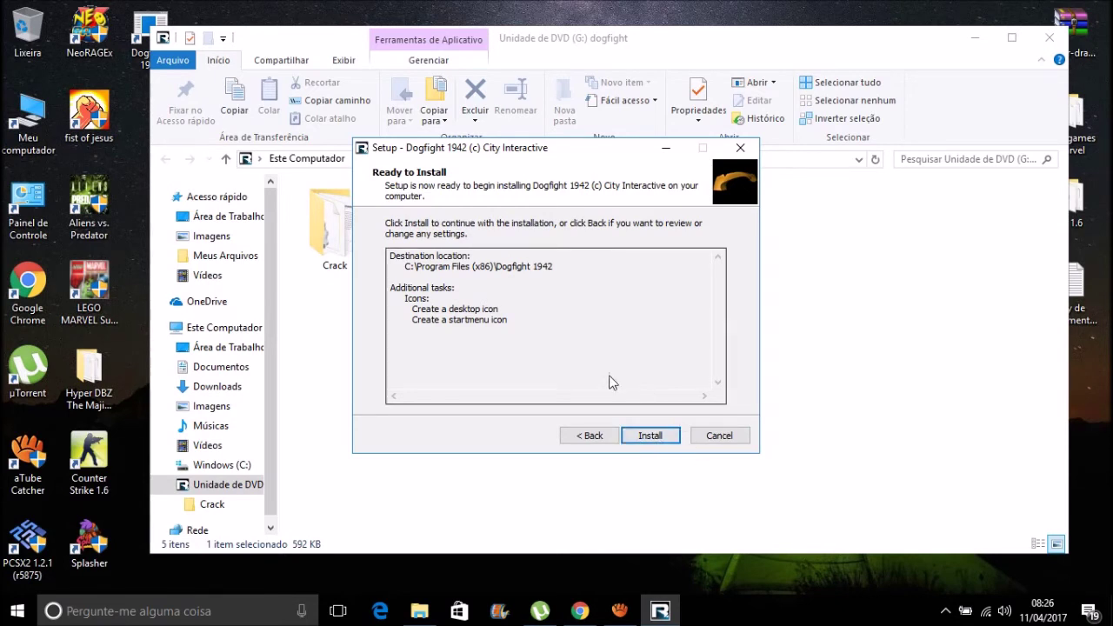
left_click(719, 434)
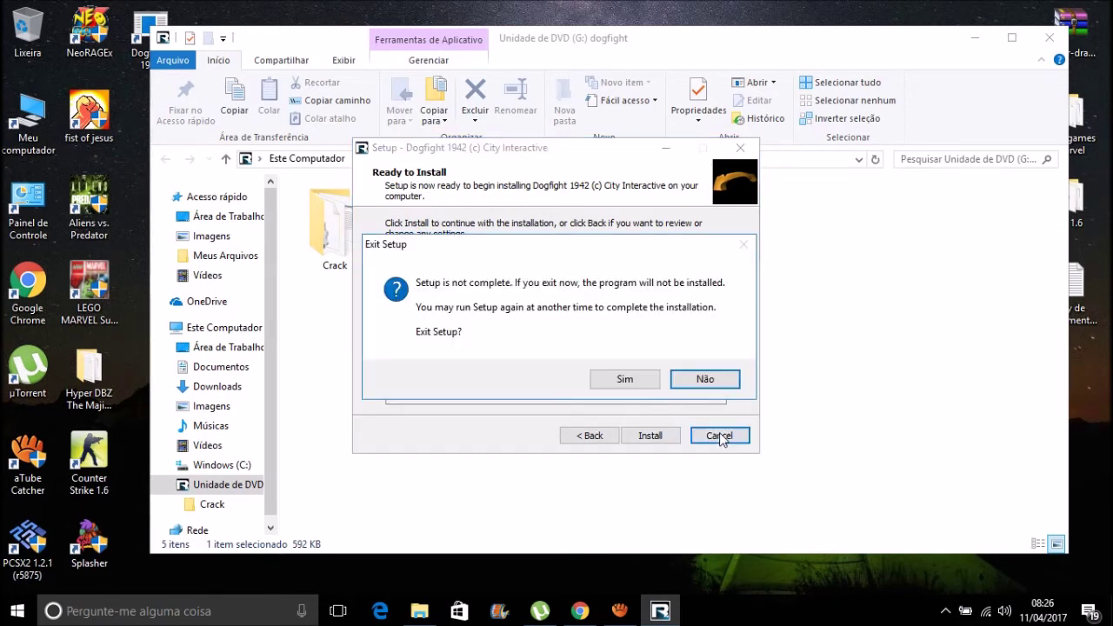
left_click(626, 380)
left_click(484, 372)
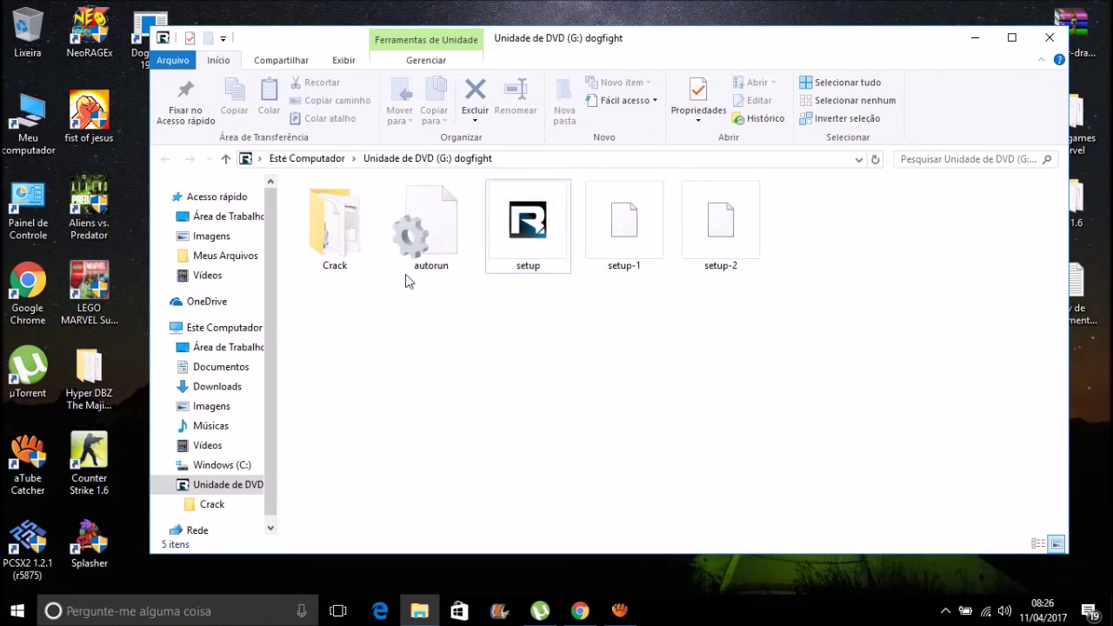
Copy dogfight1942, steam_api.dll and steam_rld from the disc's Crack folder, and close the folder window.
double_click(353, 244)
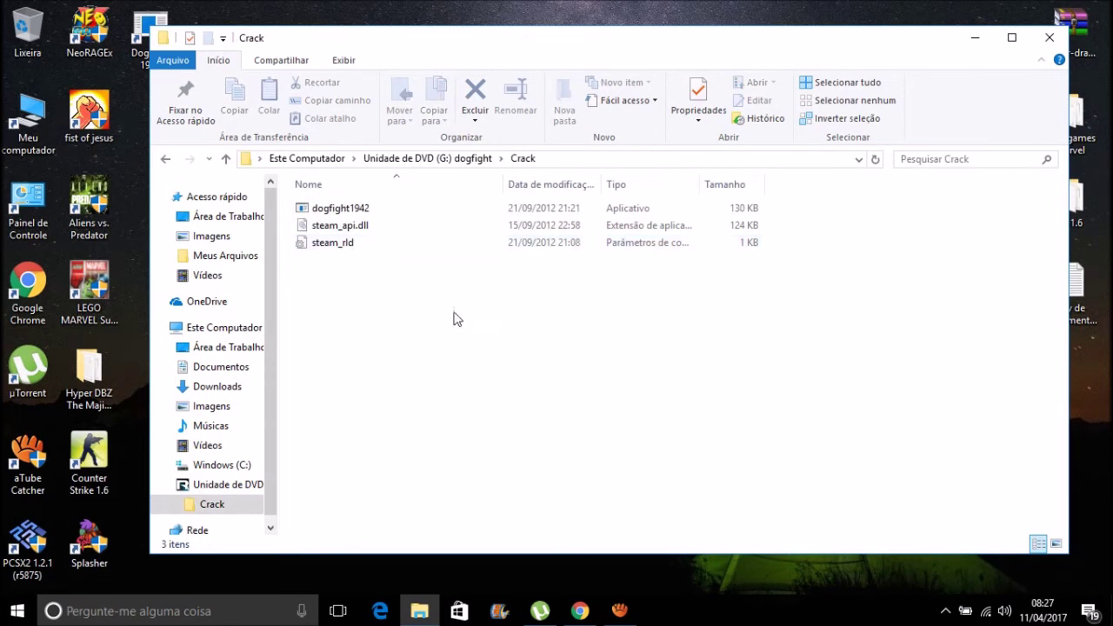
left_click_drag(484, 324, 332, 211)
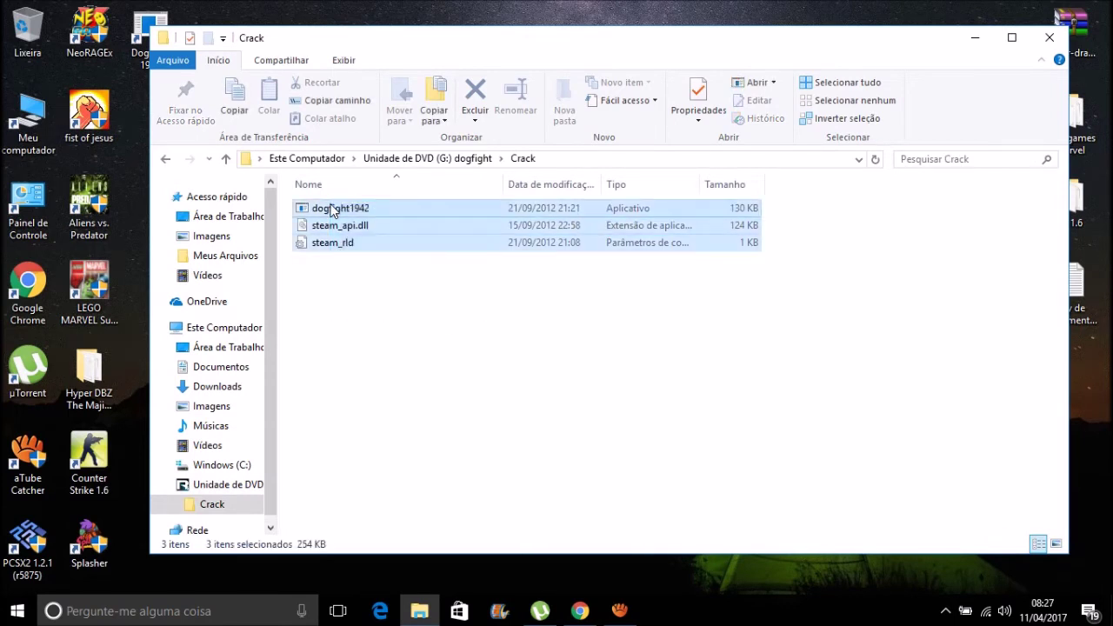
right_click(332, 211)
left_click(366, 340)
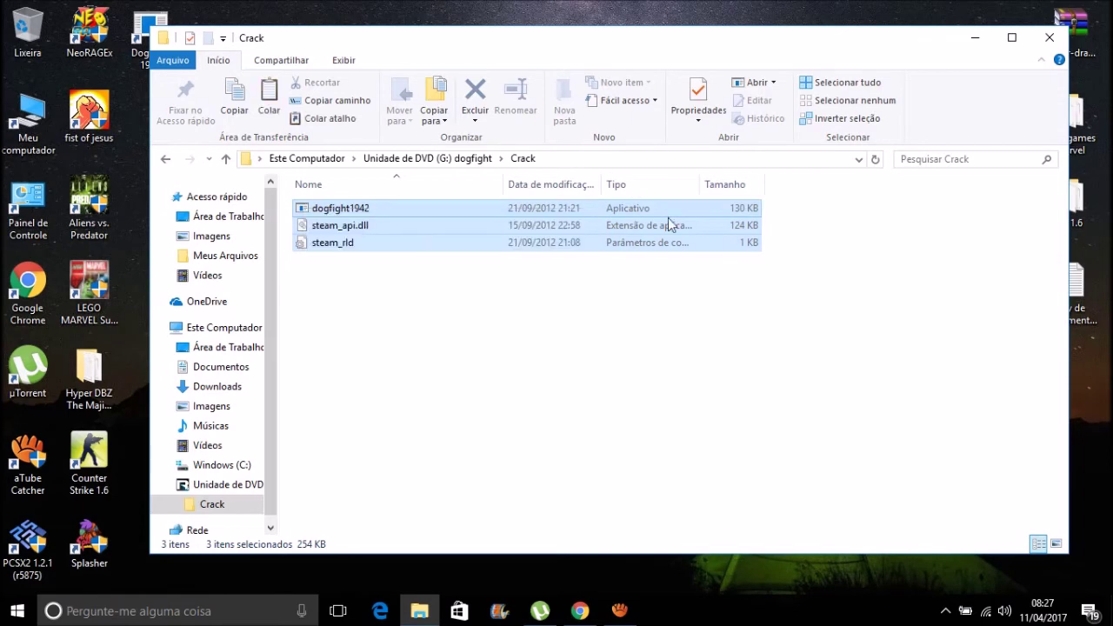
left_click(1057, 39)
Move the Dogfight 1942 shortcut nearer the middle of the desktop and open its file location.
left_click_drag(150, 36, 333, 264)
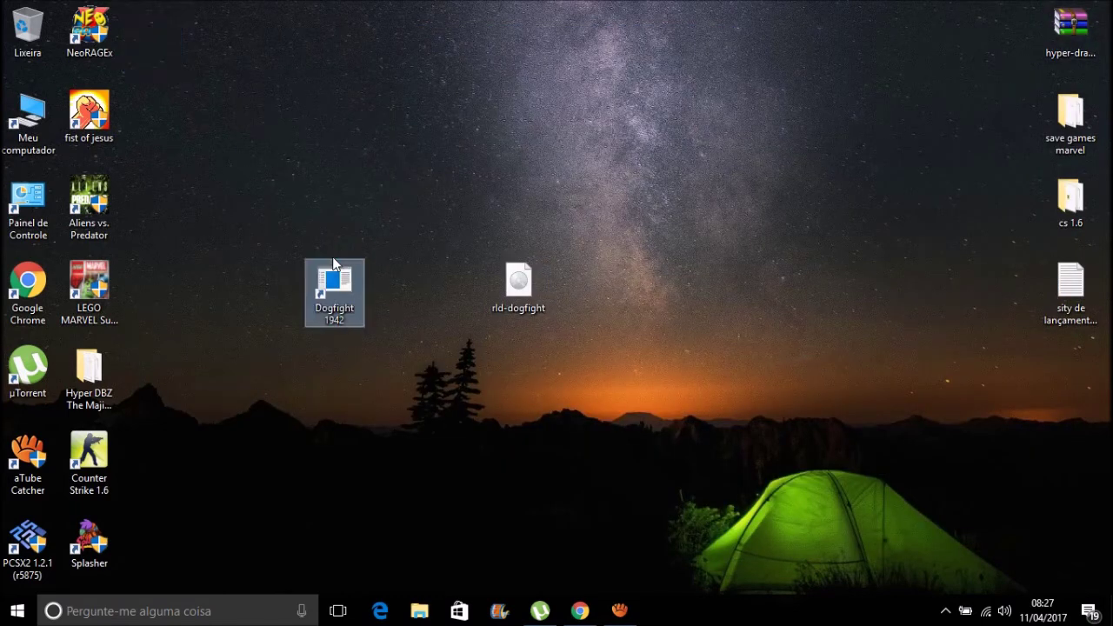
right_click(333, 264)
left_click(380, 225)
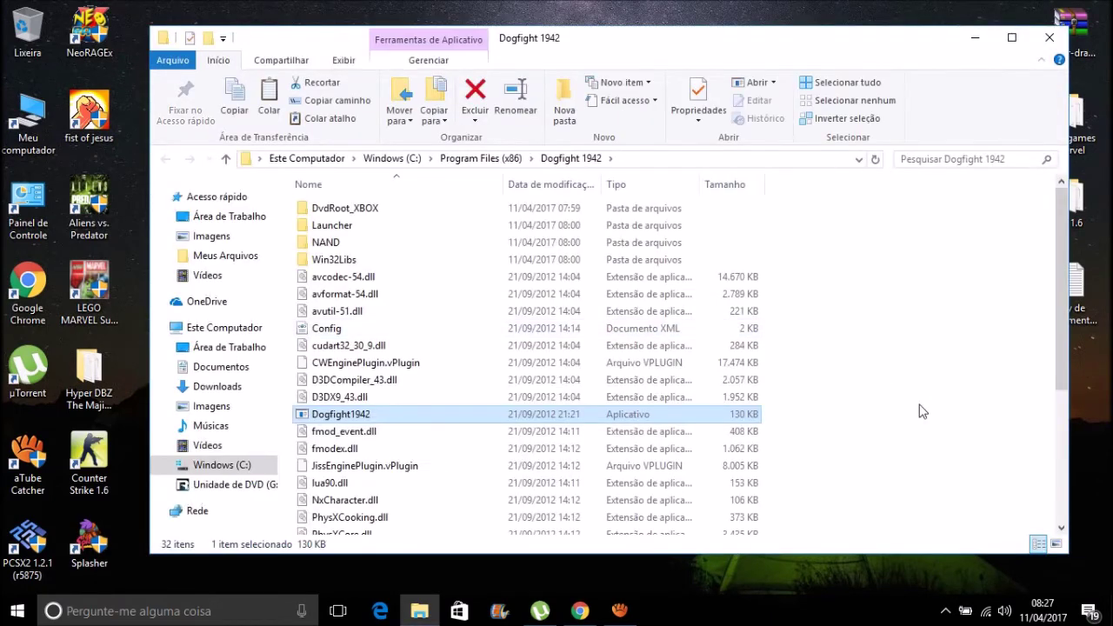
Paste the copied files into the Dogfight 1942 installation folder, replacing the existing ones and granting administrator permission.
left_click(922, 411)
key("ctrl+v")
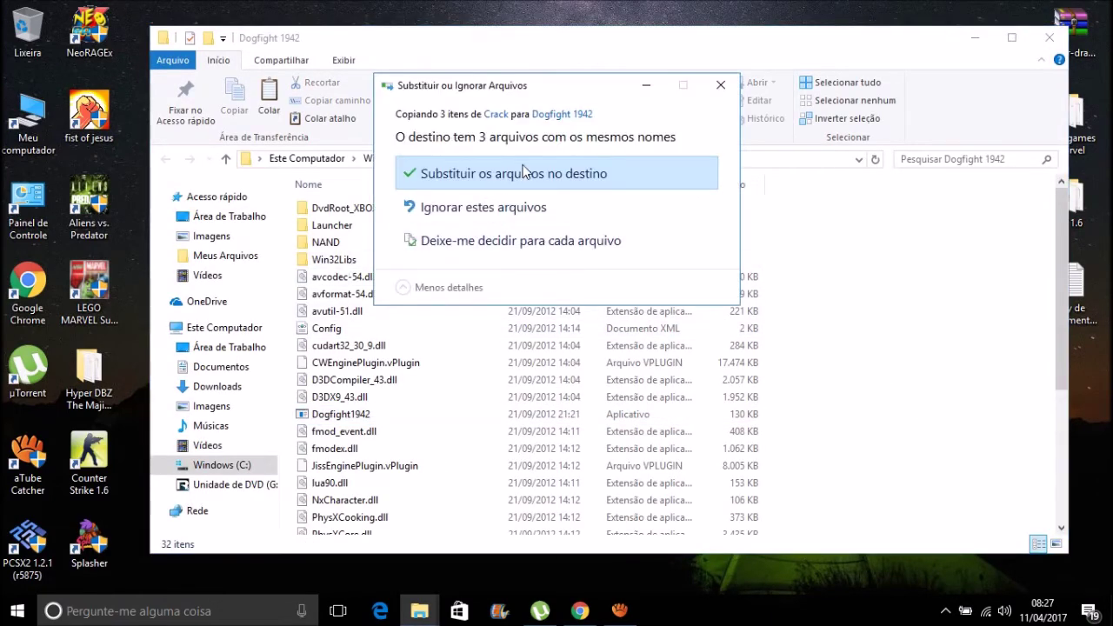
left_click(524, 171)
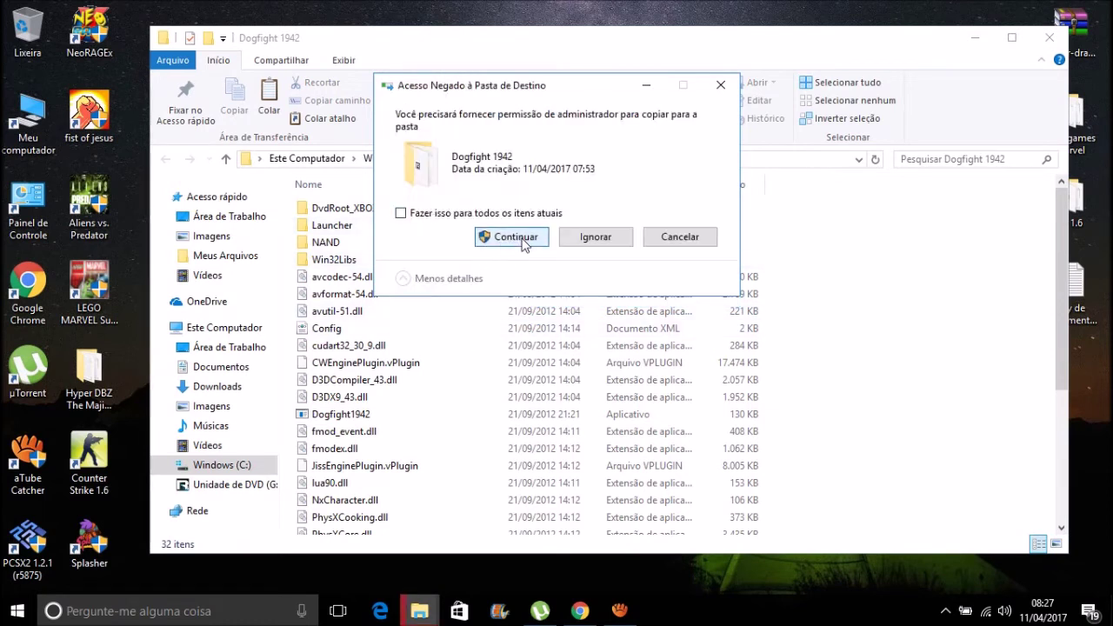
left_click(523, 240)
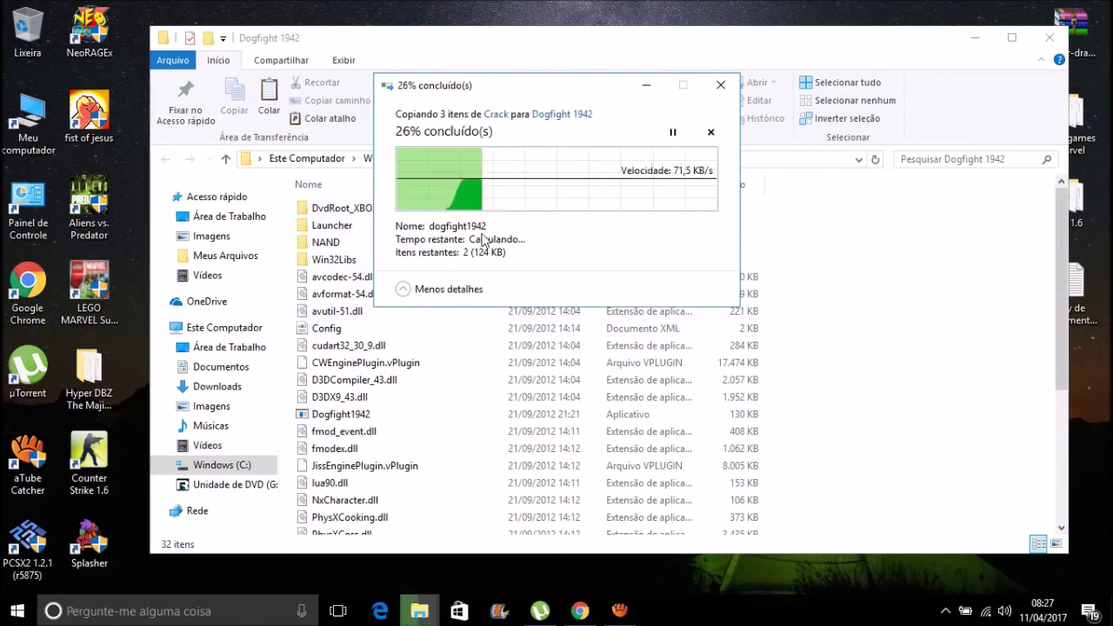
Review the files in the Dogfight 1942 installation folder, look into its Win32Libs subfolder, and close the folder window.
left_click(401, 213)
left_click(488, 237)
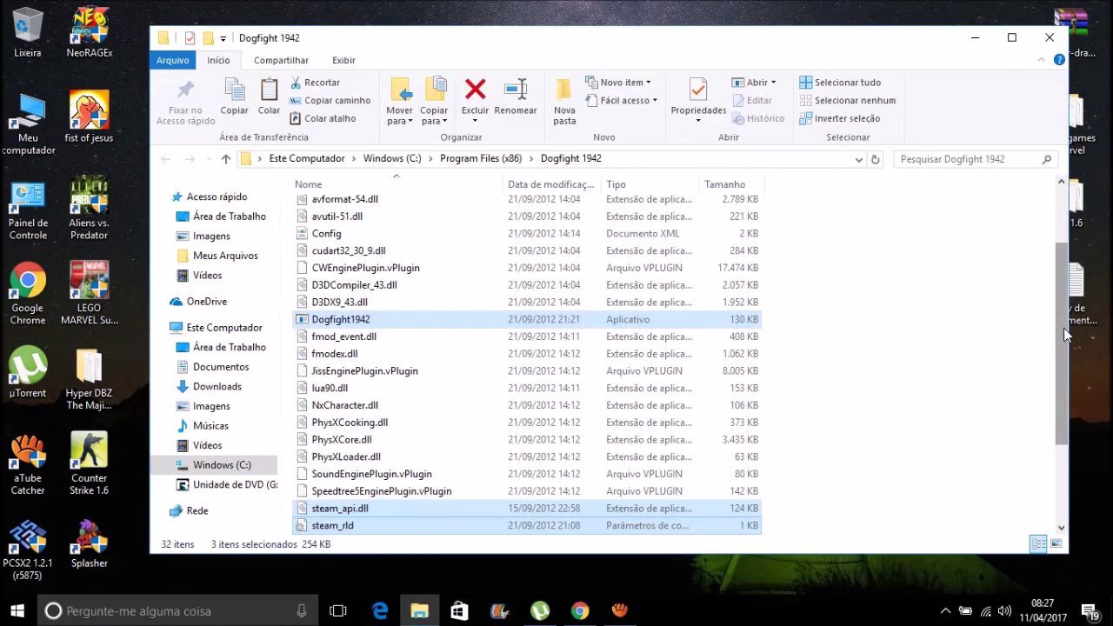
scroll(1063, 328, "up", 2)
double_click(334, 261)
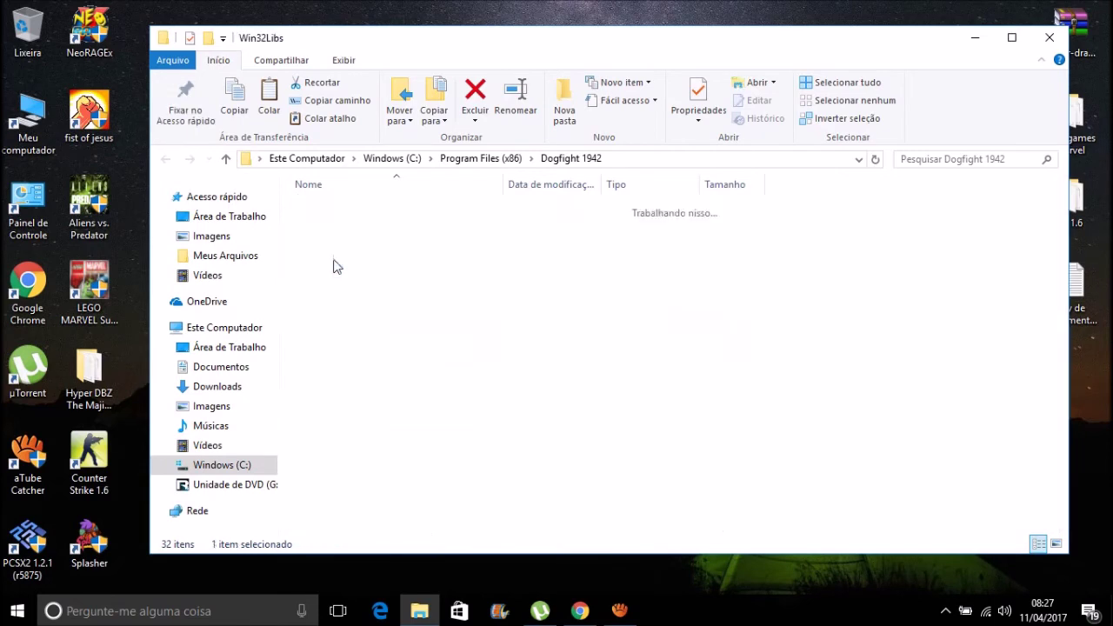
key("BackSpace")
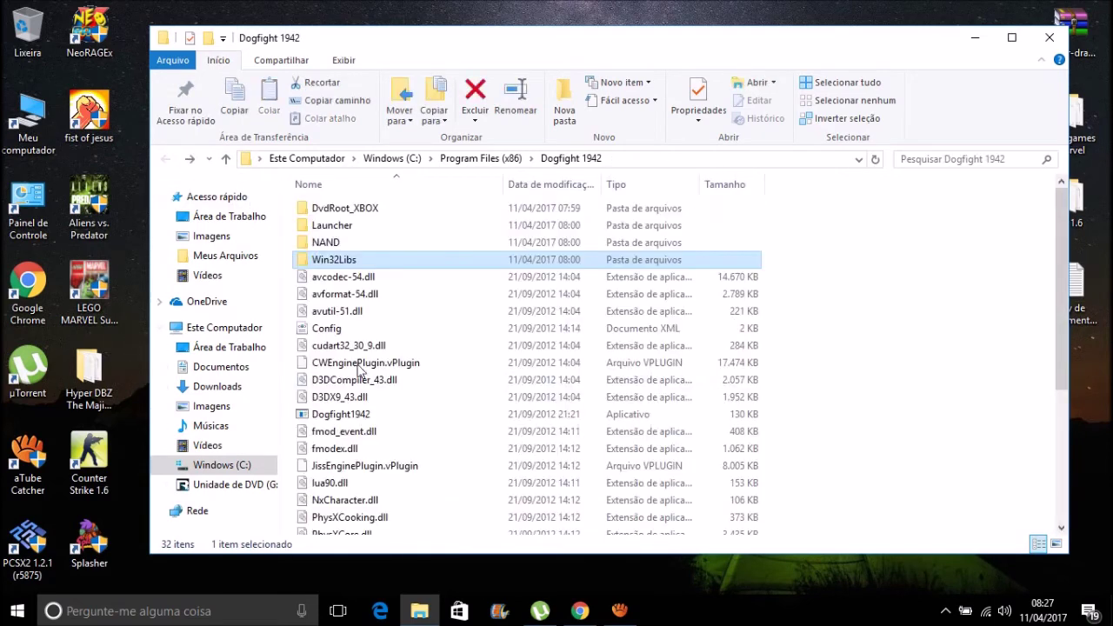
scroll(1060, 235, "down", 3)
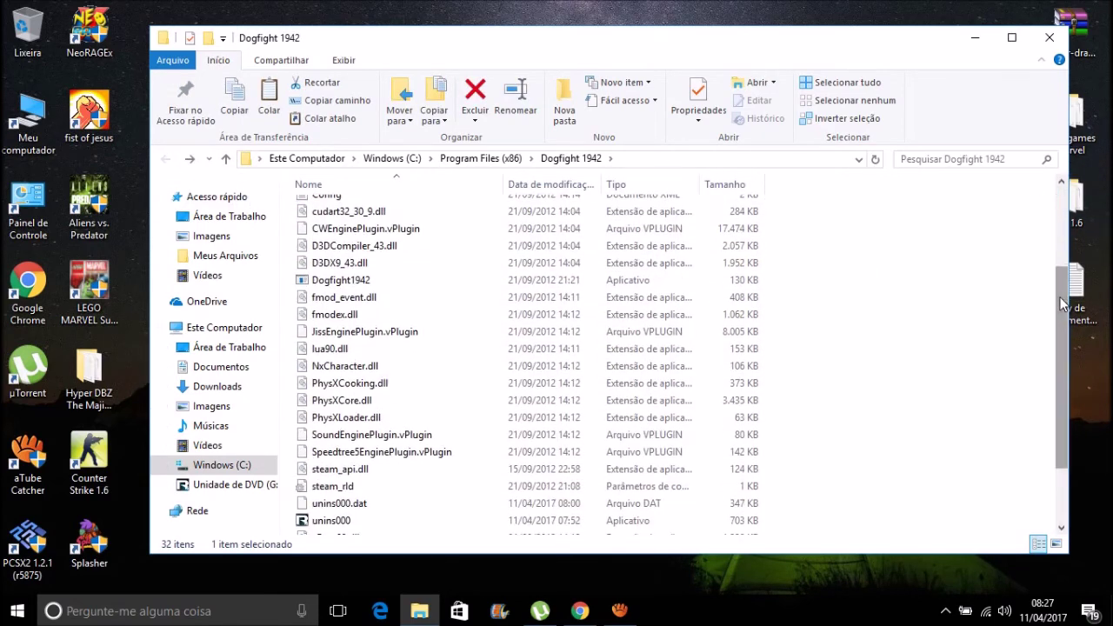
left_click(1049, 37)
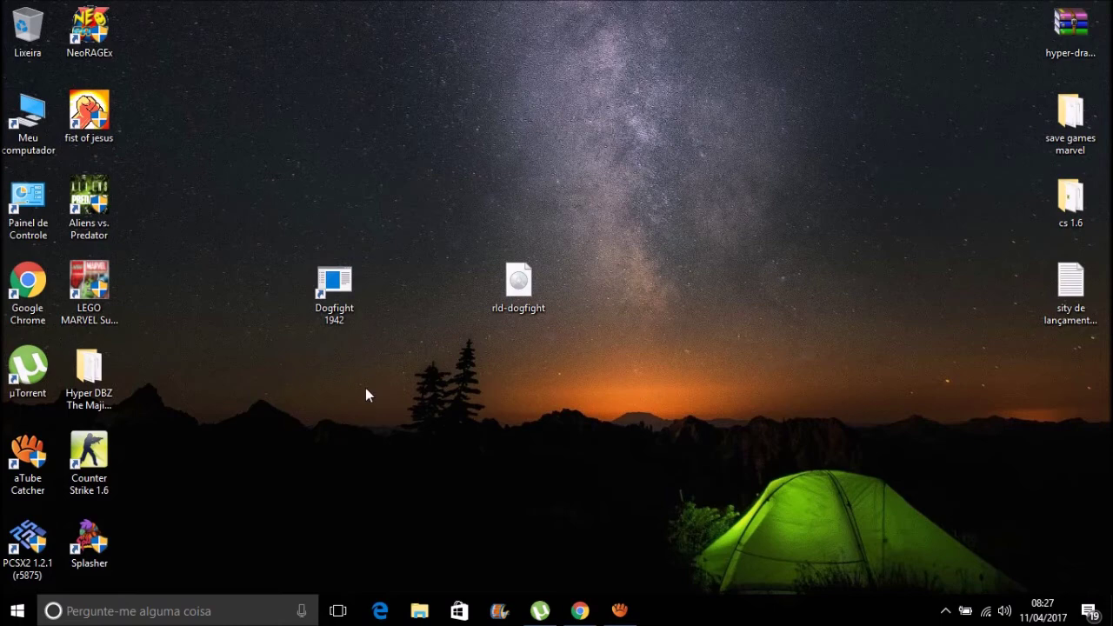
Try to change the icon of the Dogfight 1942 desktop shortcut through its properties.
left_click(325, 287)
left_click_drag(329, 279, 404, 272)
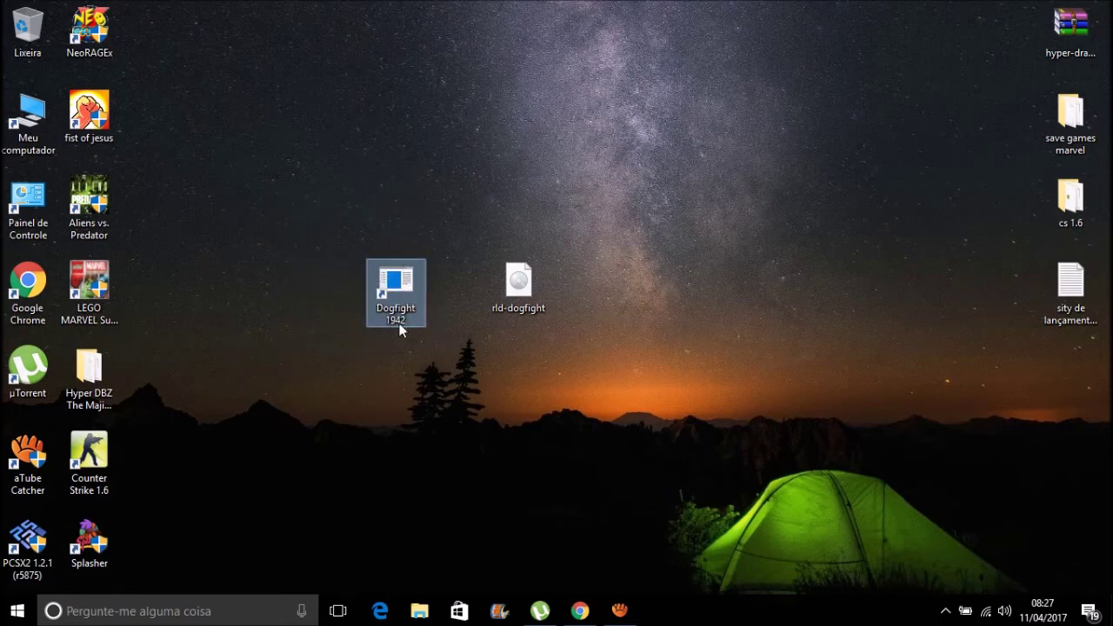
left_click_drag(467, 405, 334, 197)
right_click(391, 275)
left_click(452, 576)
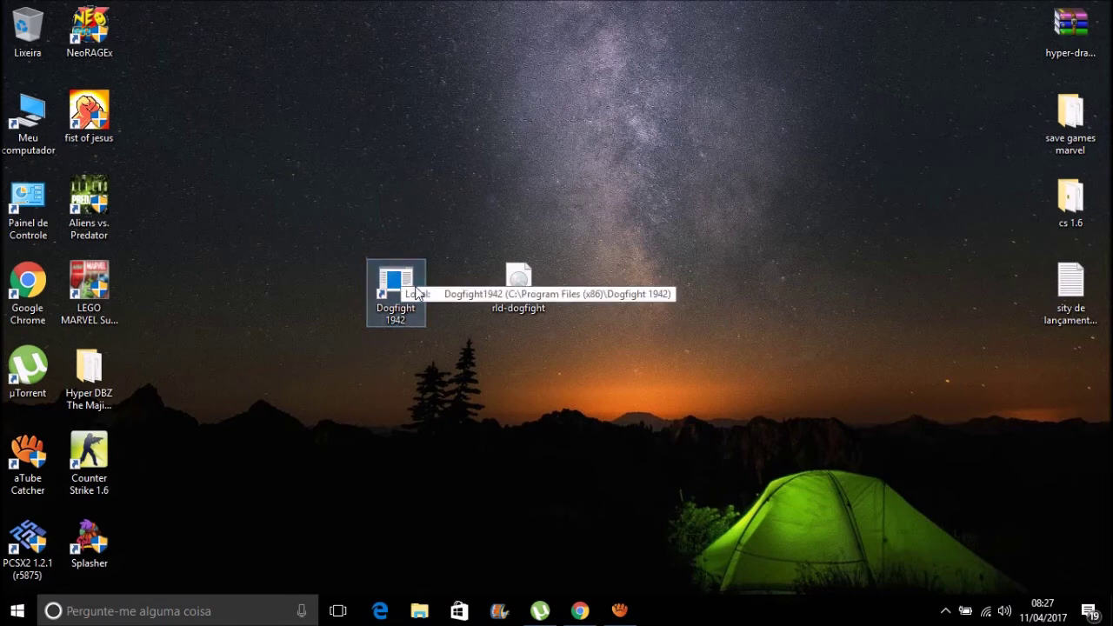
left_click(547, 454)
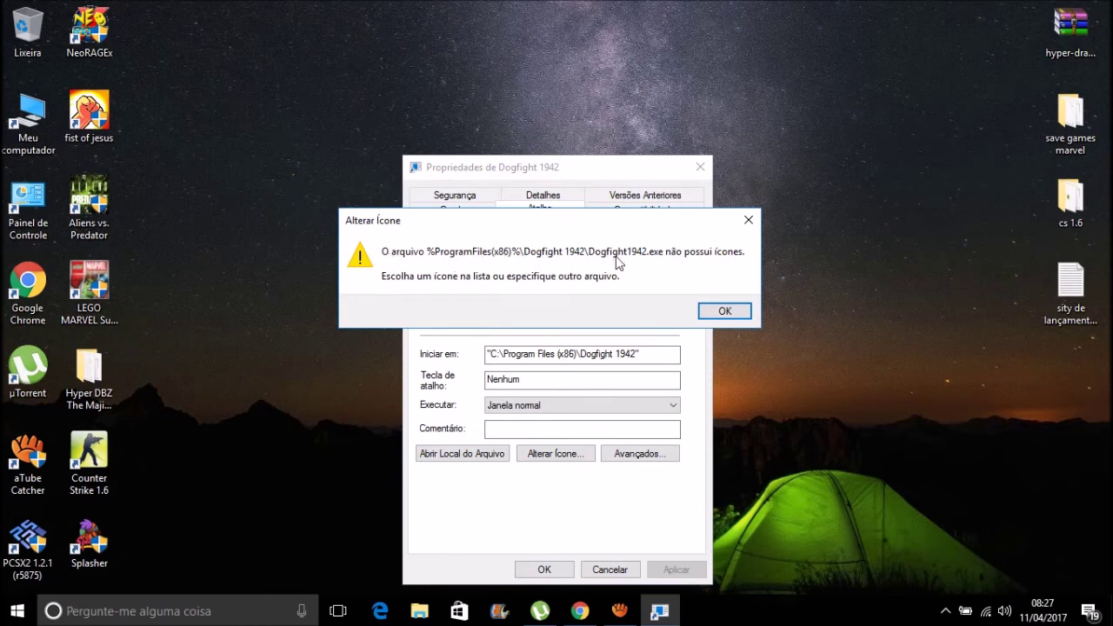
left_click(725, 311)
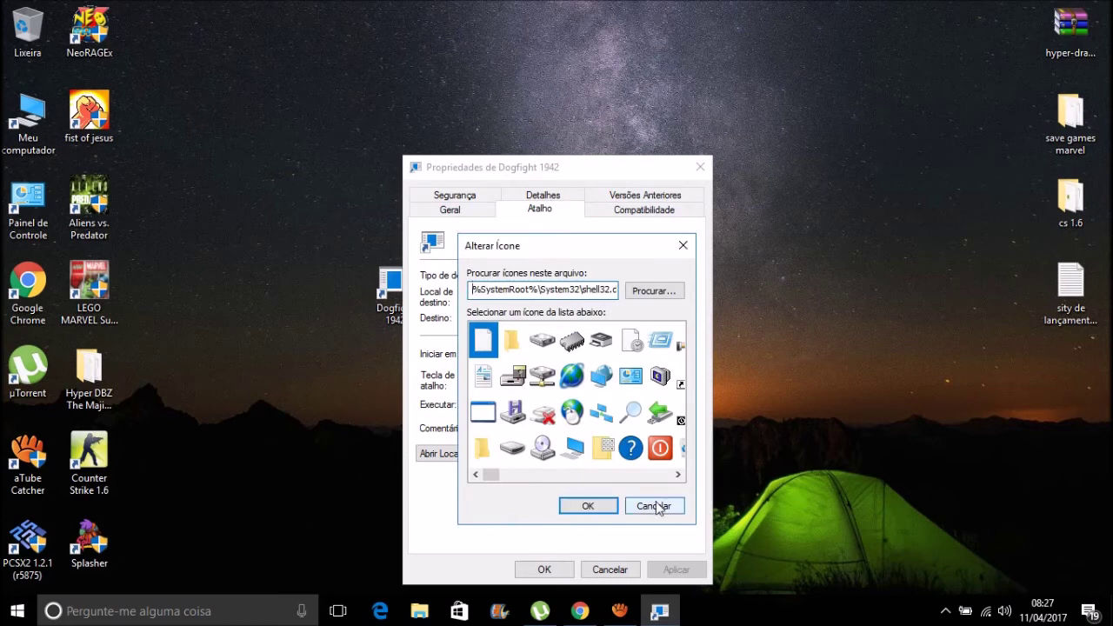
left_click(653, 505)
left_click(541, 570)
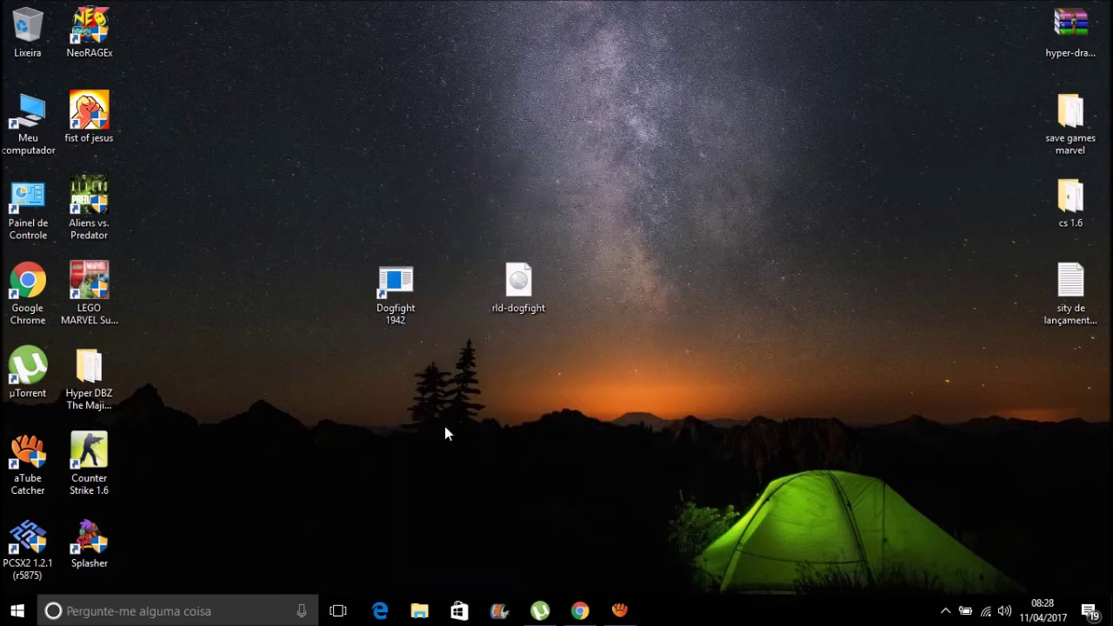
left_click(382, 304)
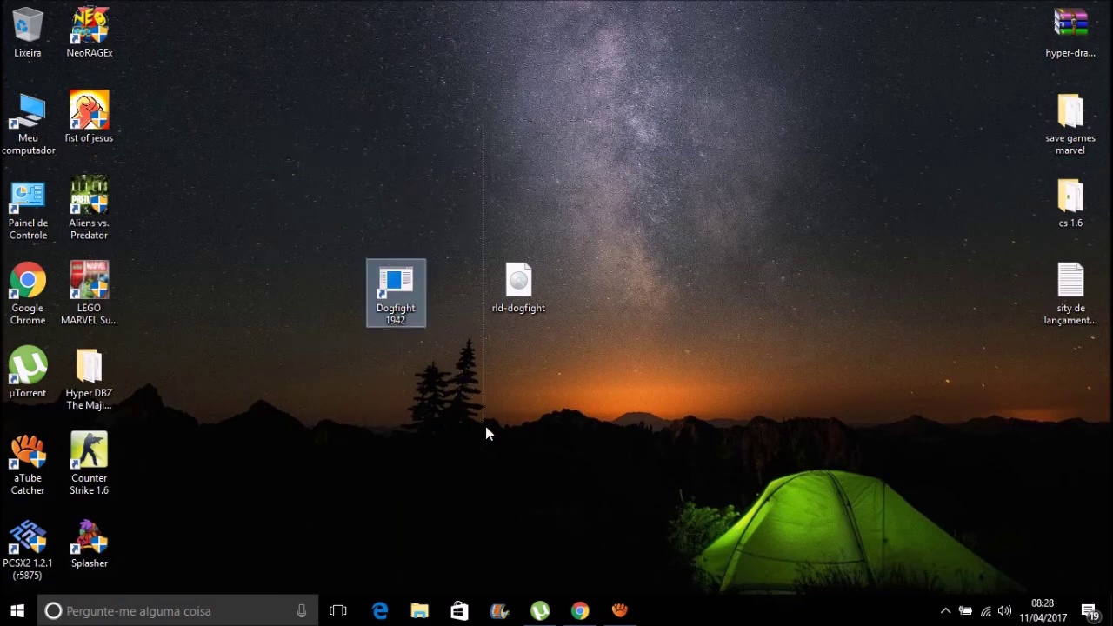
left_click(458, 428)
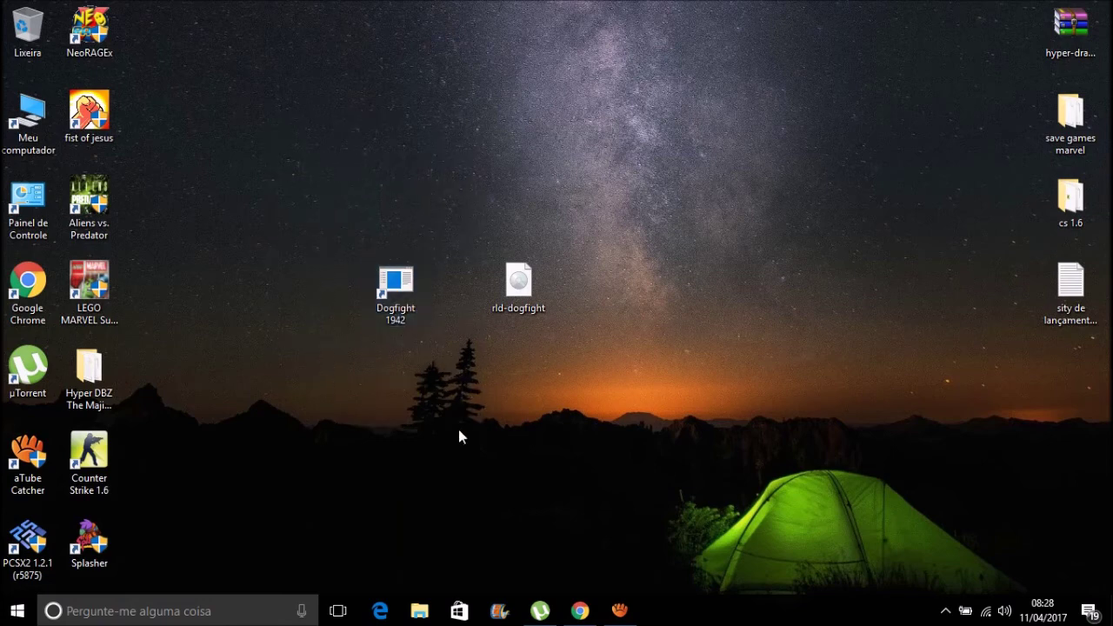
left_click_drag(412, 311, 173, 46)
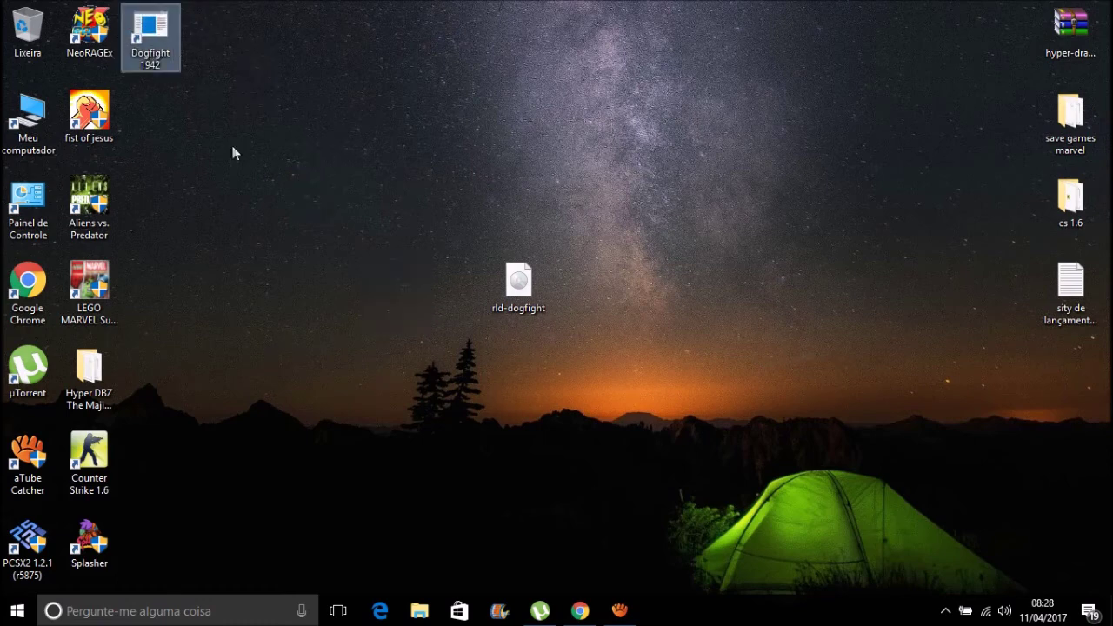
left_click_drag(230, 141, 4, 4)
left_click(133, 35)
left_click_drag(174, 52, 340, 318)
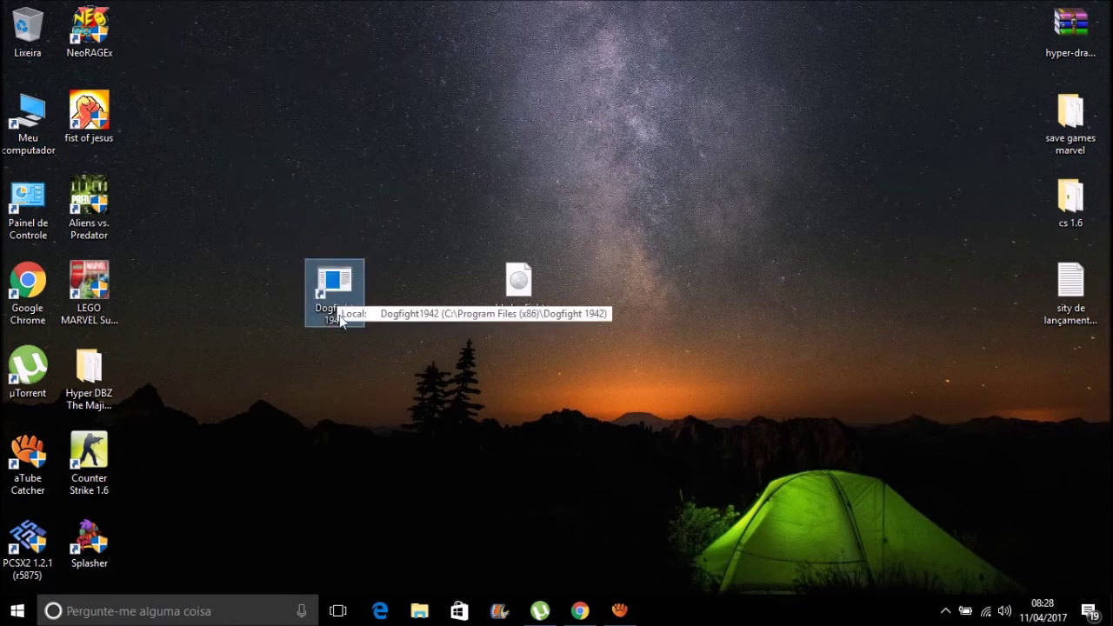
Set the Dogfight 1942 shortcut's compatibility properties to always run the program as administrator, and apply the change.
right_click(340, 304)
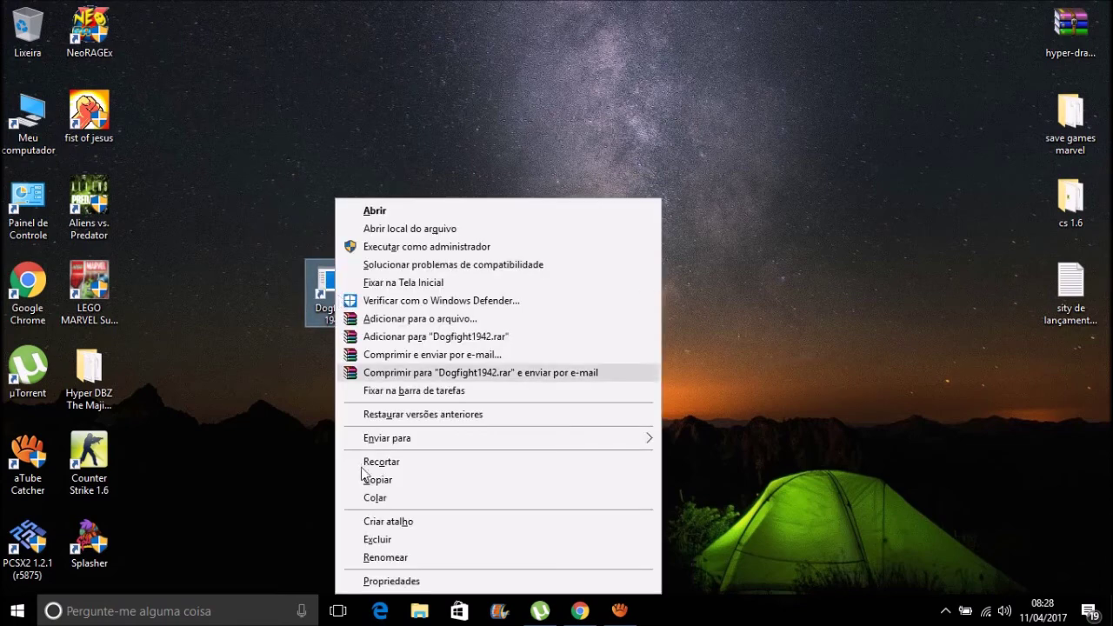
left_click(391, 581)
left_click(604, 214)
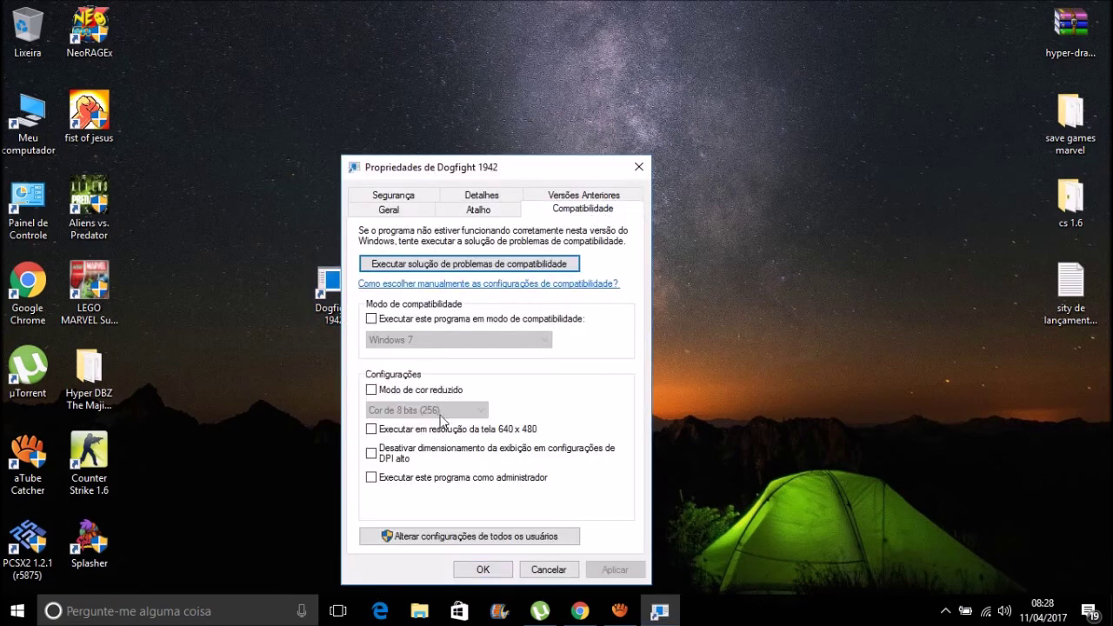
left_click(392, 478)
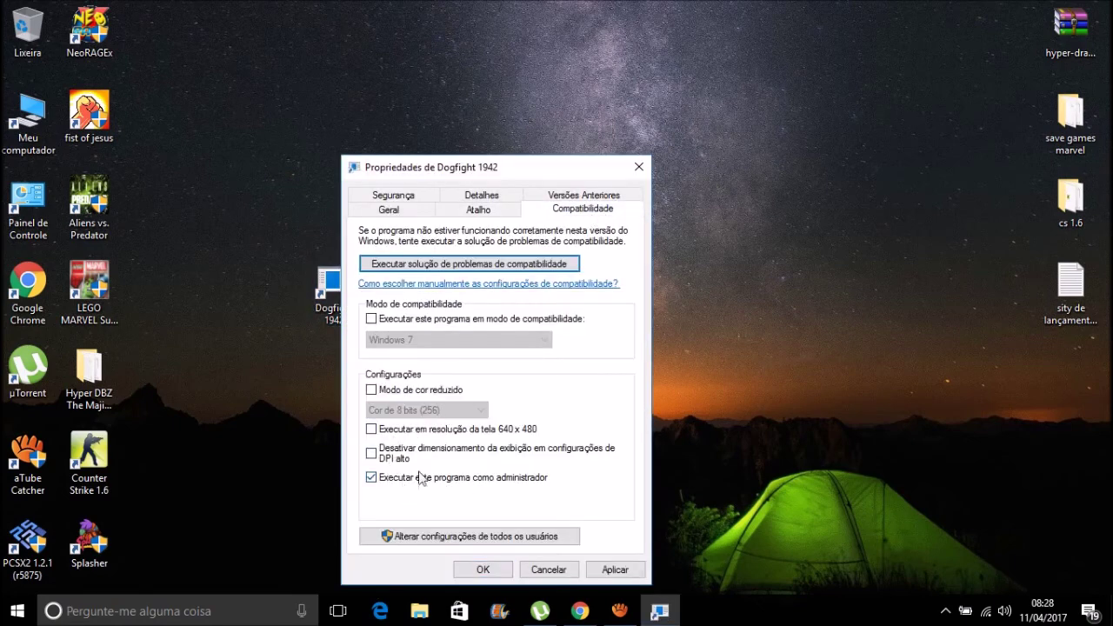
left_click(615, 570)
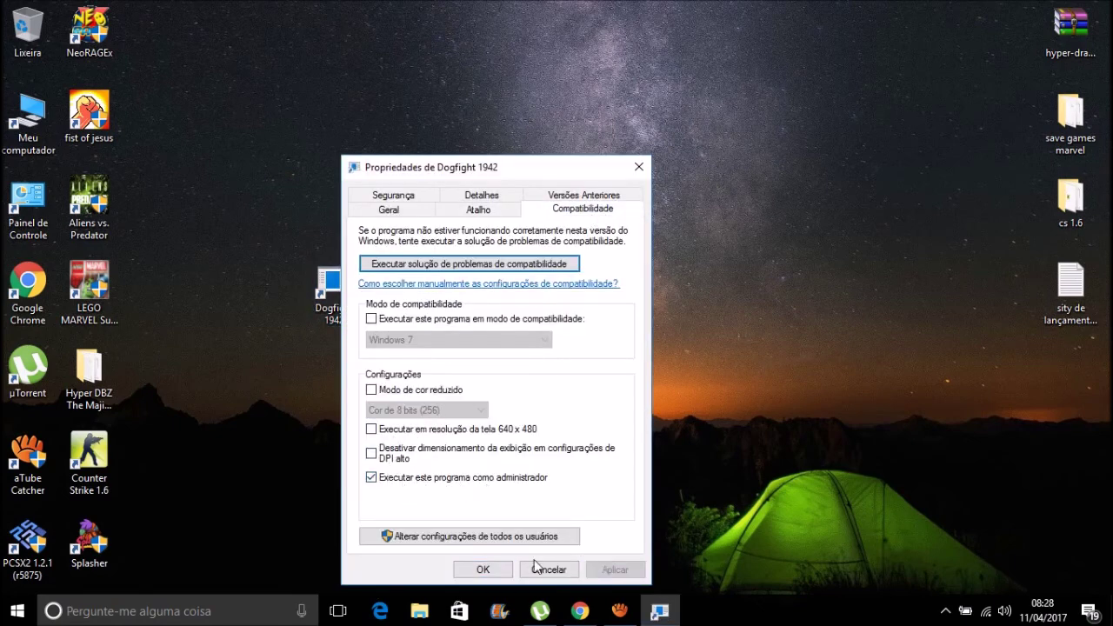
left_click(481, 569)
Move the Dogfight 1942 shortcut beside the NeoRAGEx icon and the rld-dogfight disc image to the desktop's upper edge.
left_click(331, 291)
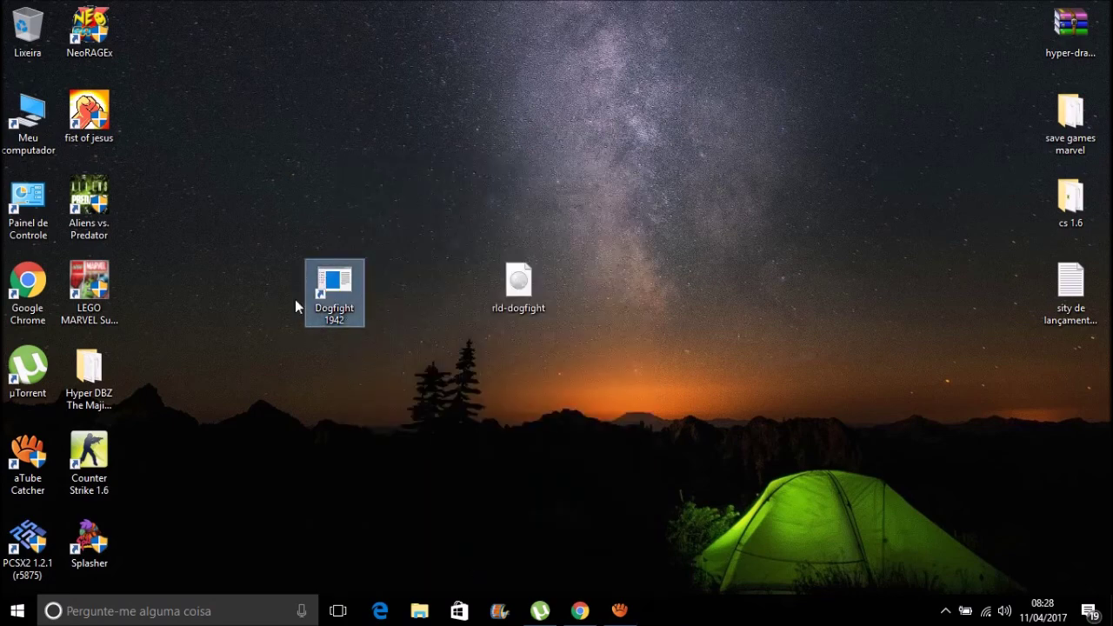
mouse_move(396, 356)
left_mouse_down()
mouse_move(260, 181)
mouse_move(395, 354)
left_mouse_up()
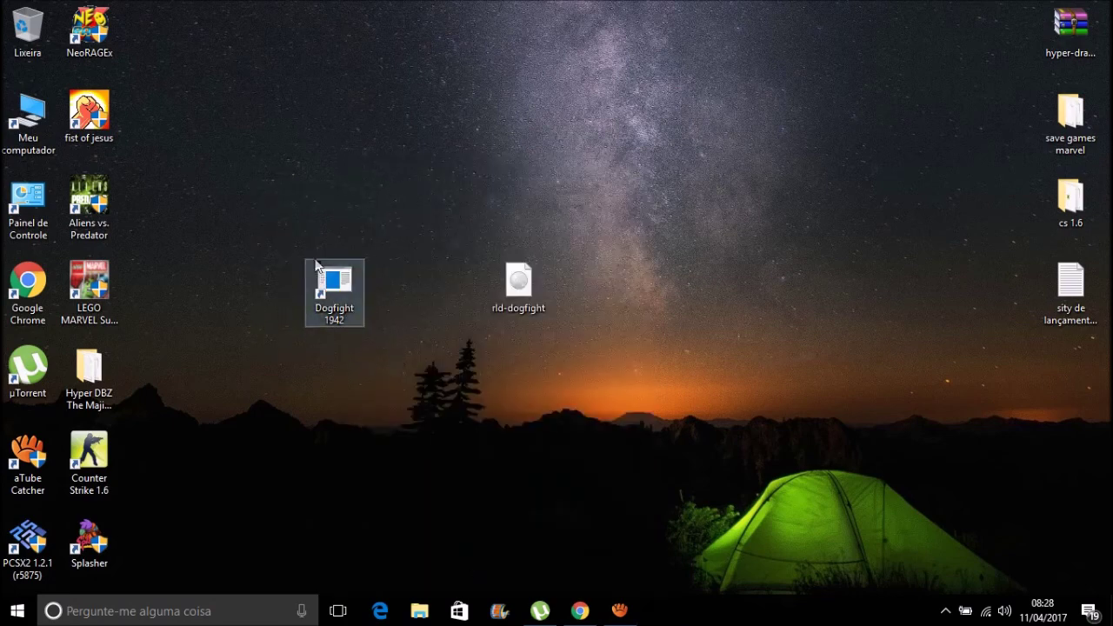
left_click_drag(330, 303, 152, 38)
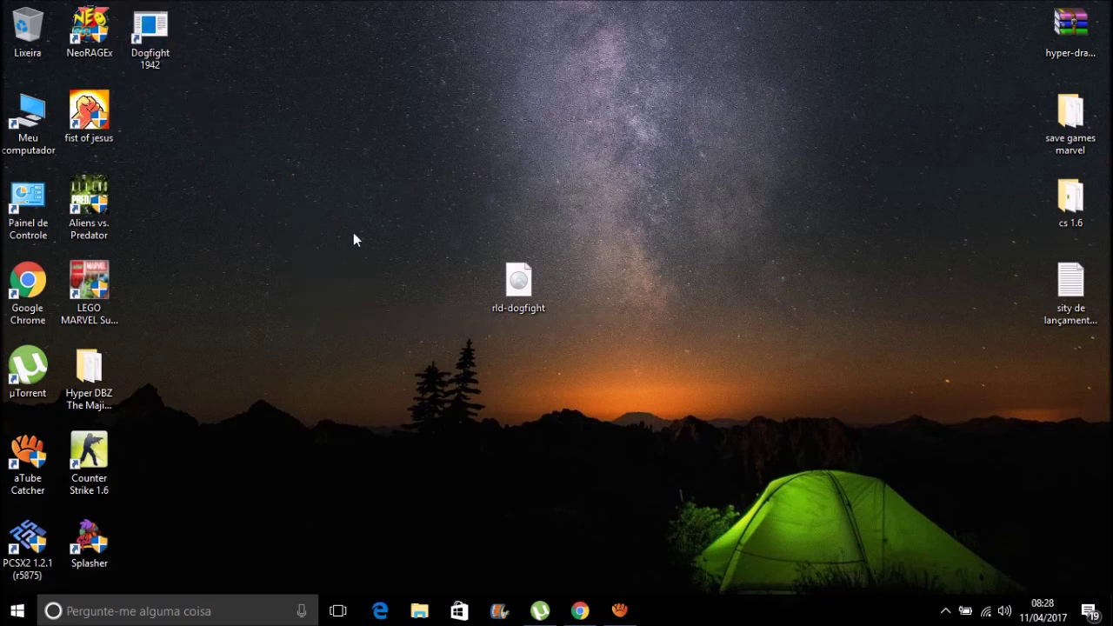
left_click_drag(498, 286, 563, 37)
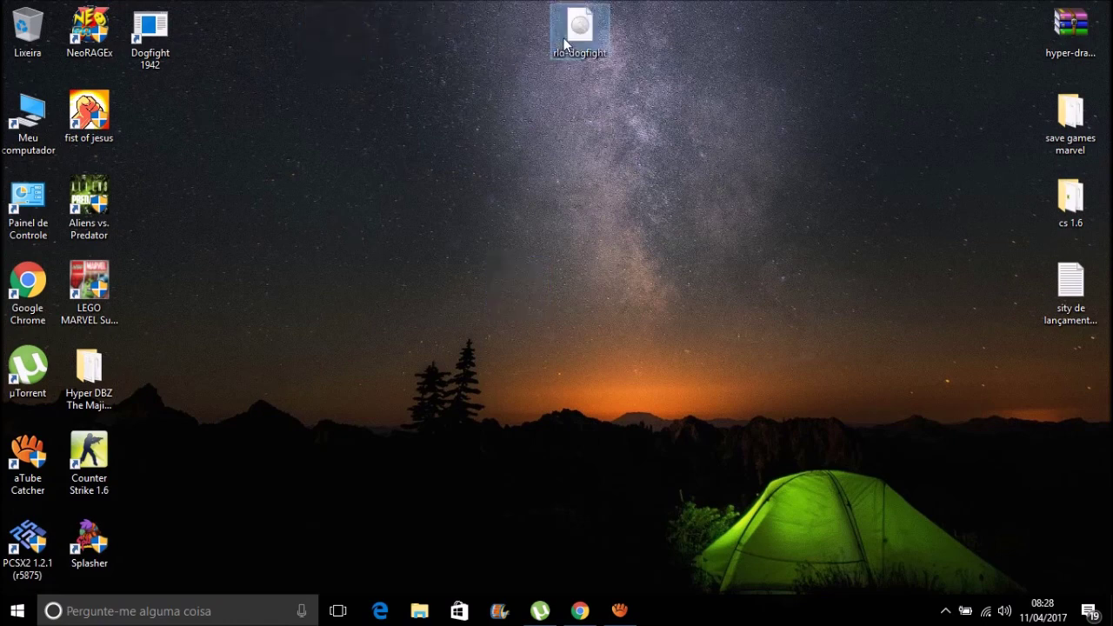